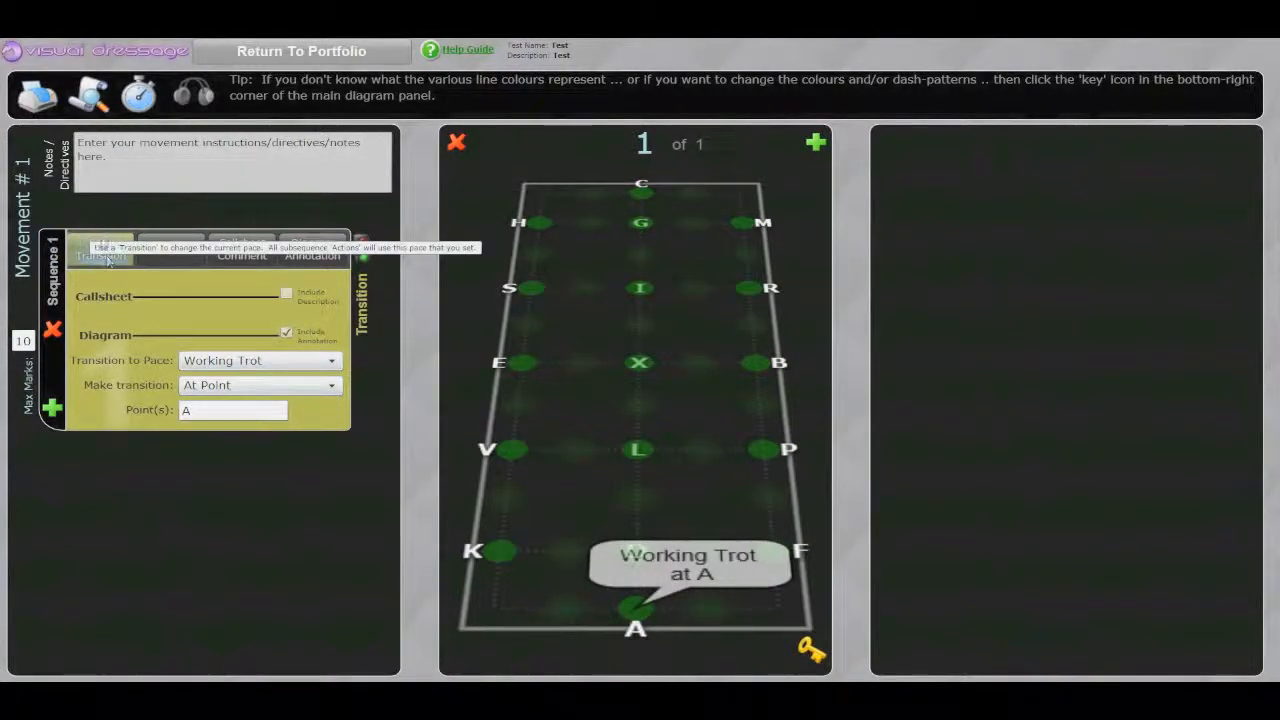
# Insert a second sequence after the Working Trot transition and make it proceed to point V.
pyautogui.click(90, 257)
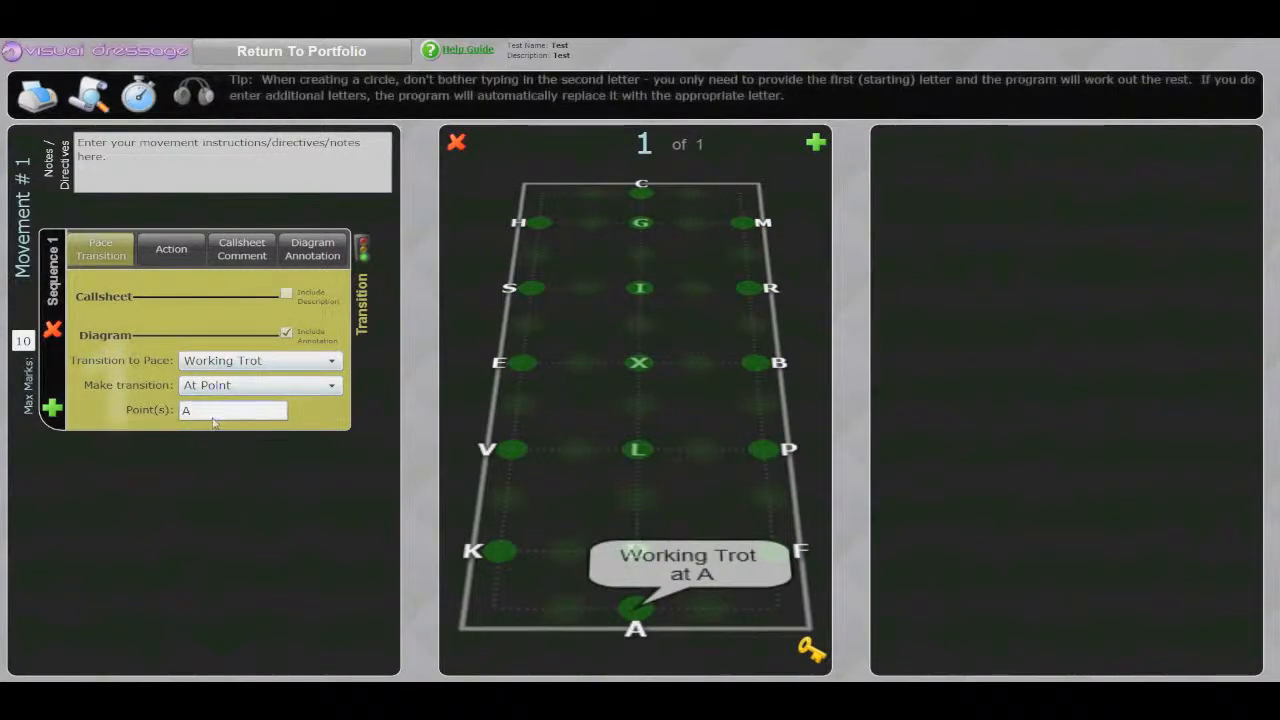
pyautogui.click(488, 424)
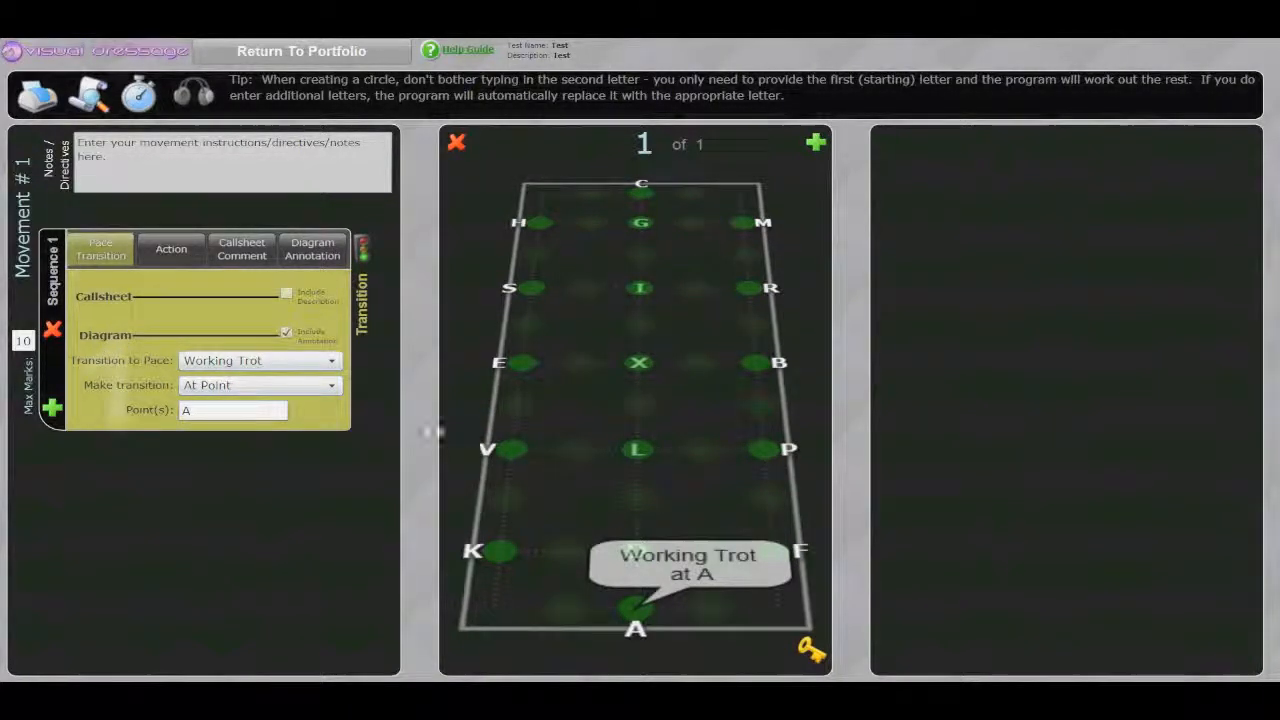
pyautogui.click(185, 443)
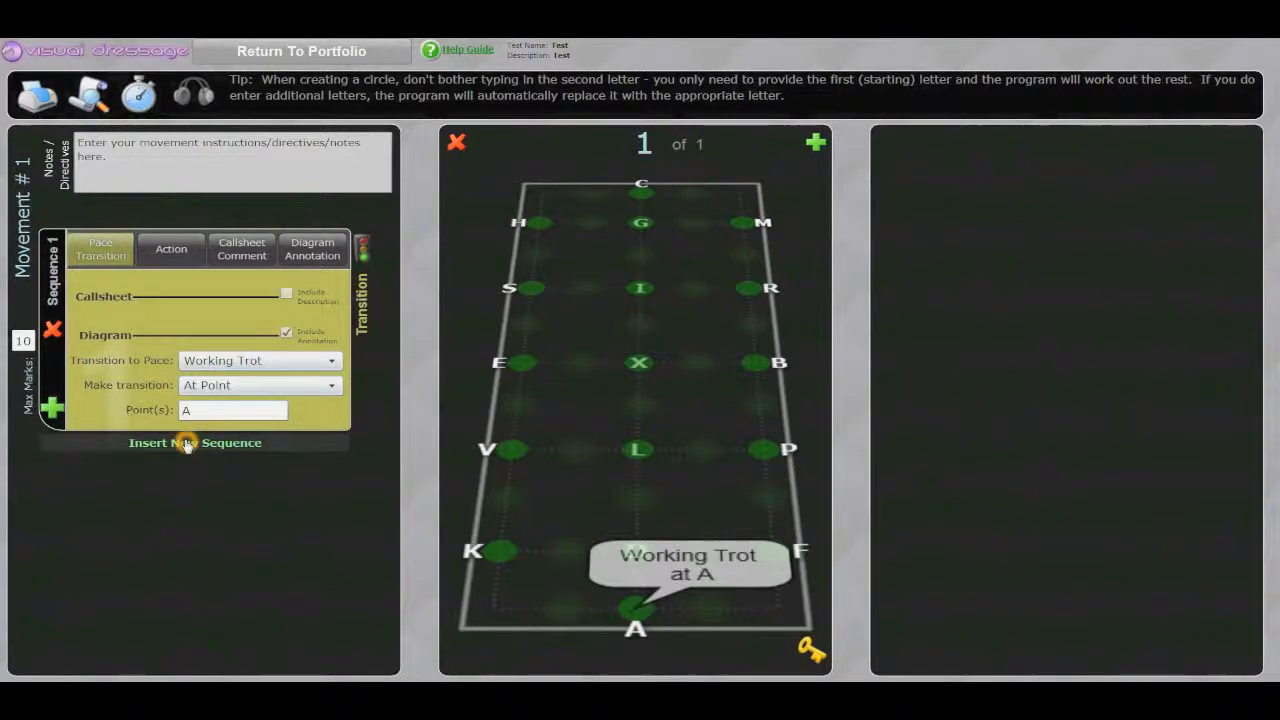
pyautogui.click(211, 538)
pyautogui.write('v')
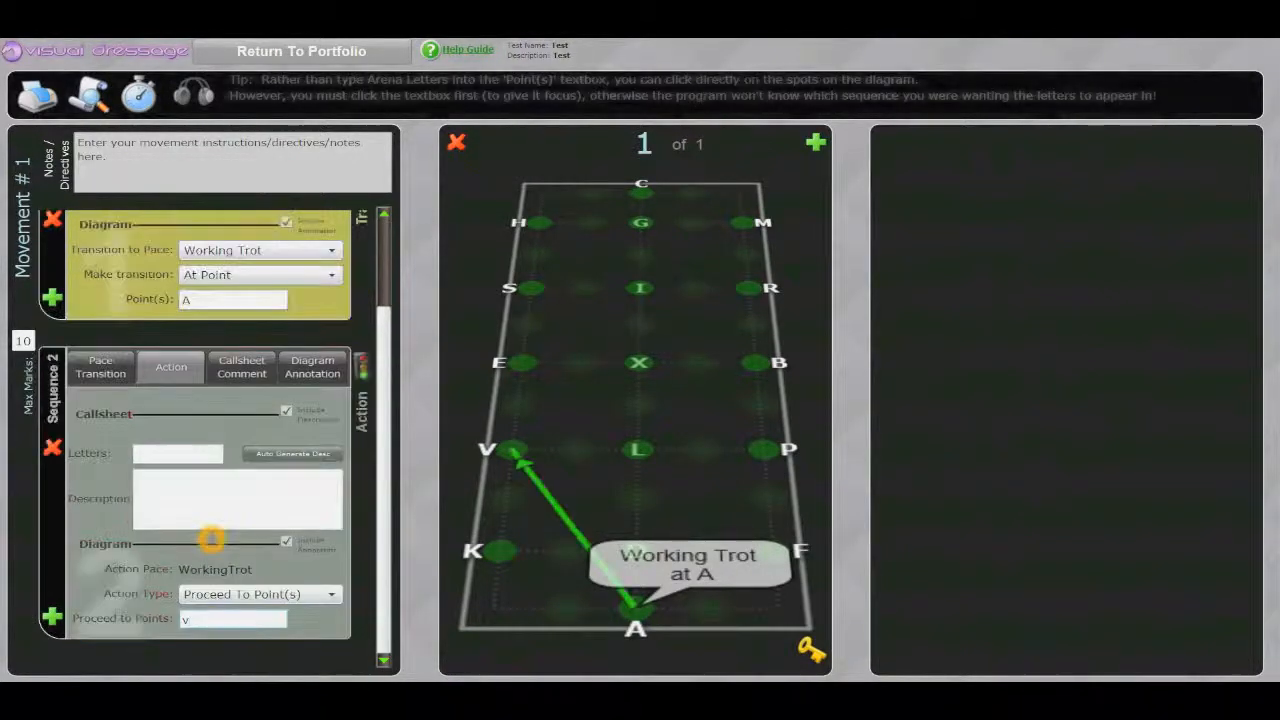
# Insert a third sequence and make it a pace transition to Collected Walk.
pyautogui.click(201, 652)
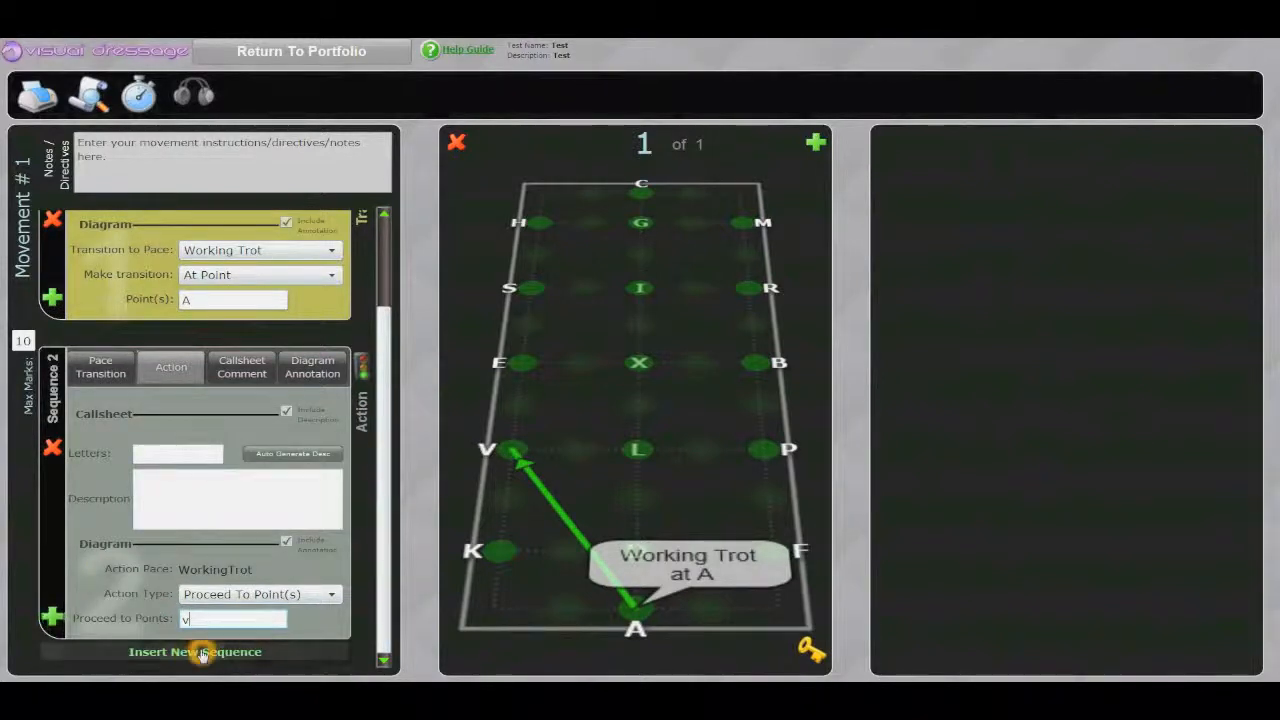
pyautogui.moveTo(386, 434); pyautogui.dragTo(397, 620)
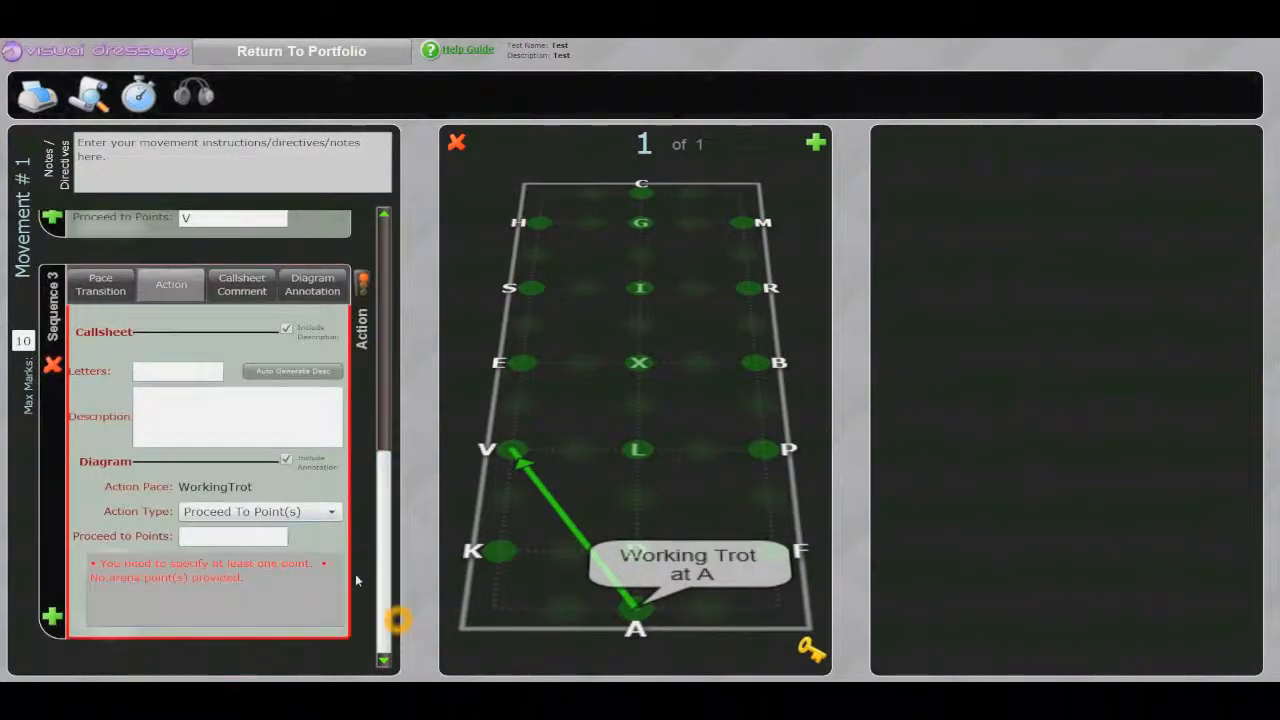
pyautogui.click(101, 284)
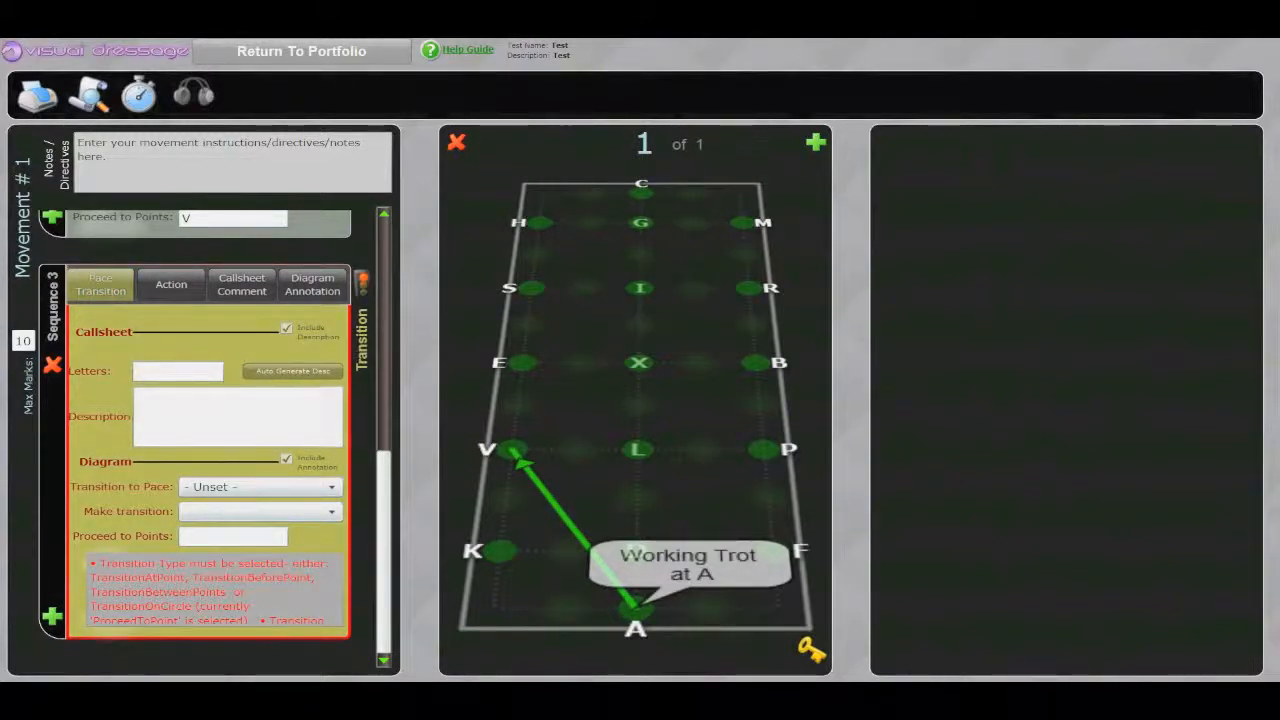
pyautogui.click(225, 487)
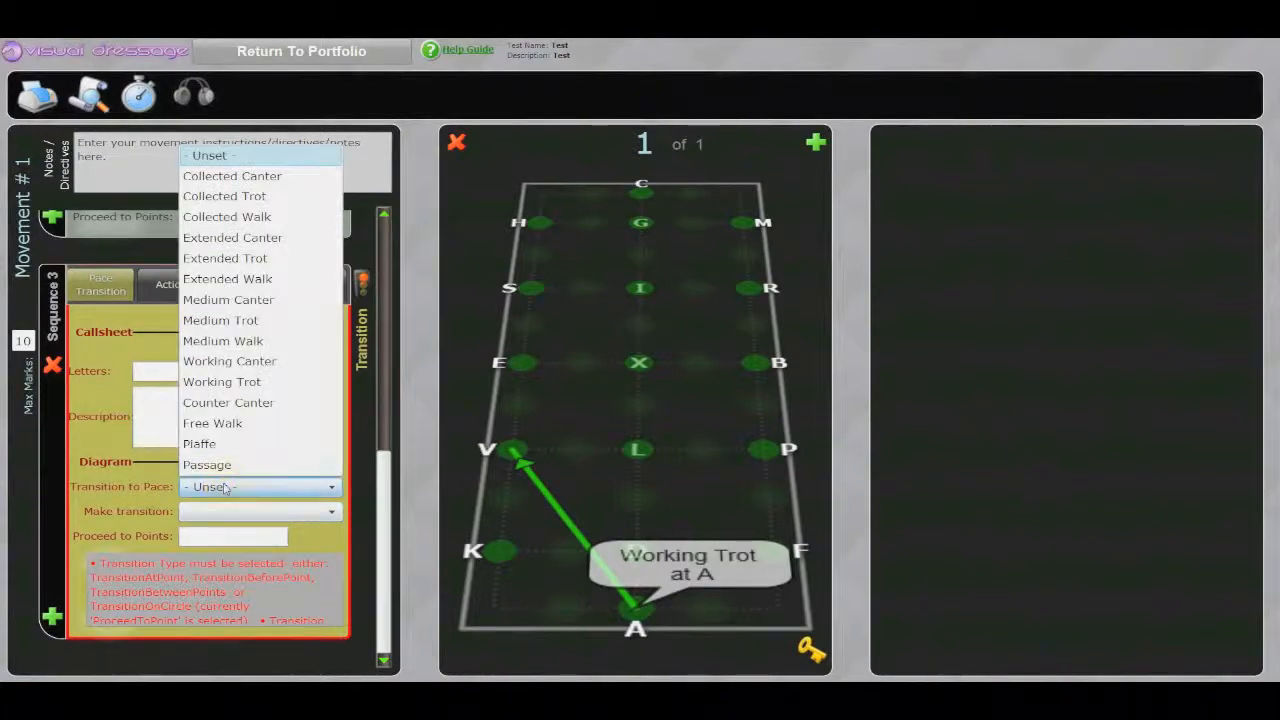
pyautogui.click(216, 222)
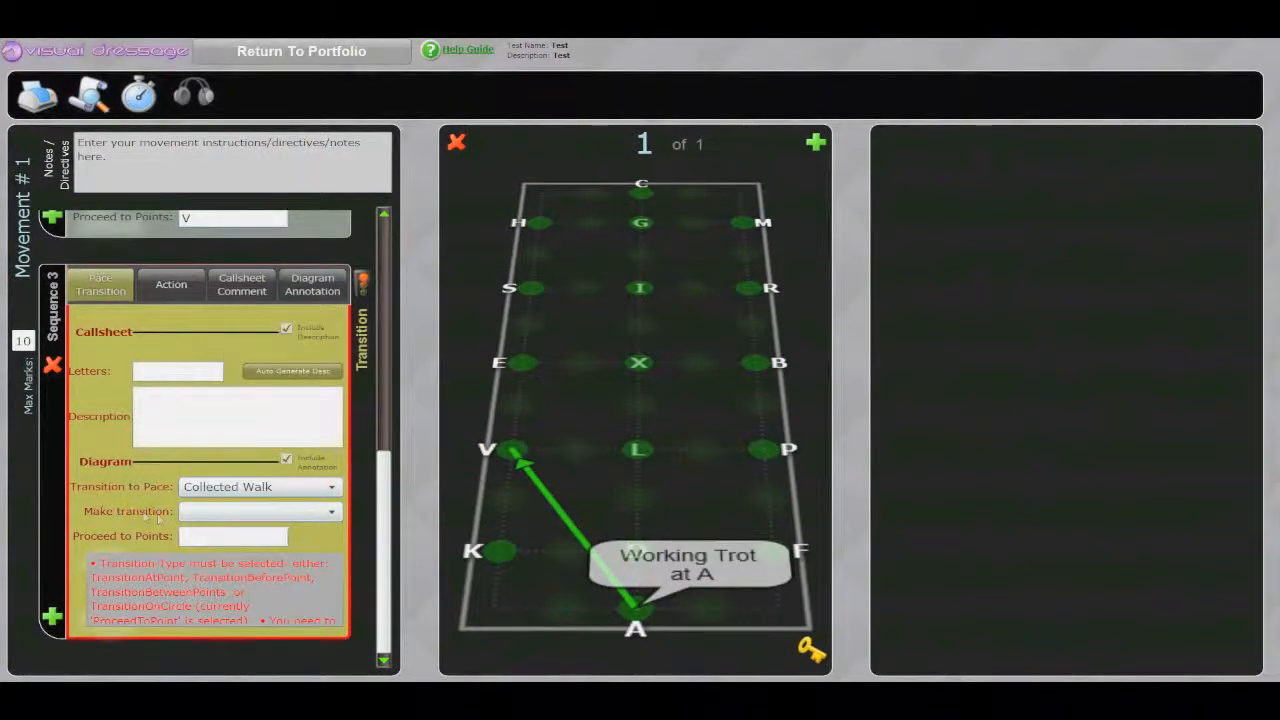
# Place the Collected Walk transition using the At Point option at E.
pyautogui.click(246, 516)
pyautogui.click(212, 531)
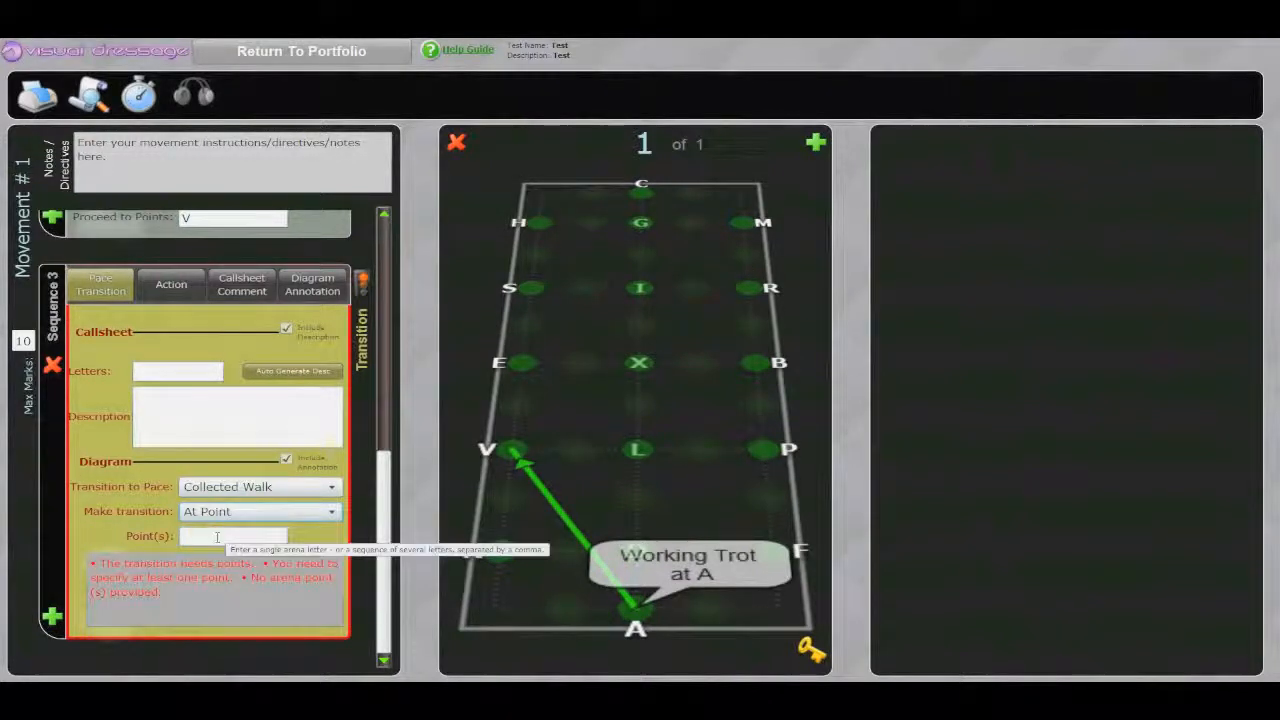
pyautogui.click(218, 536)
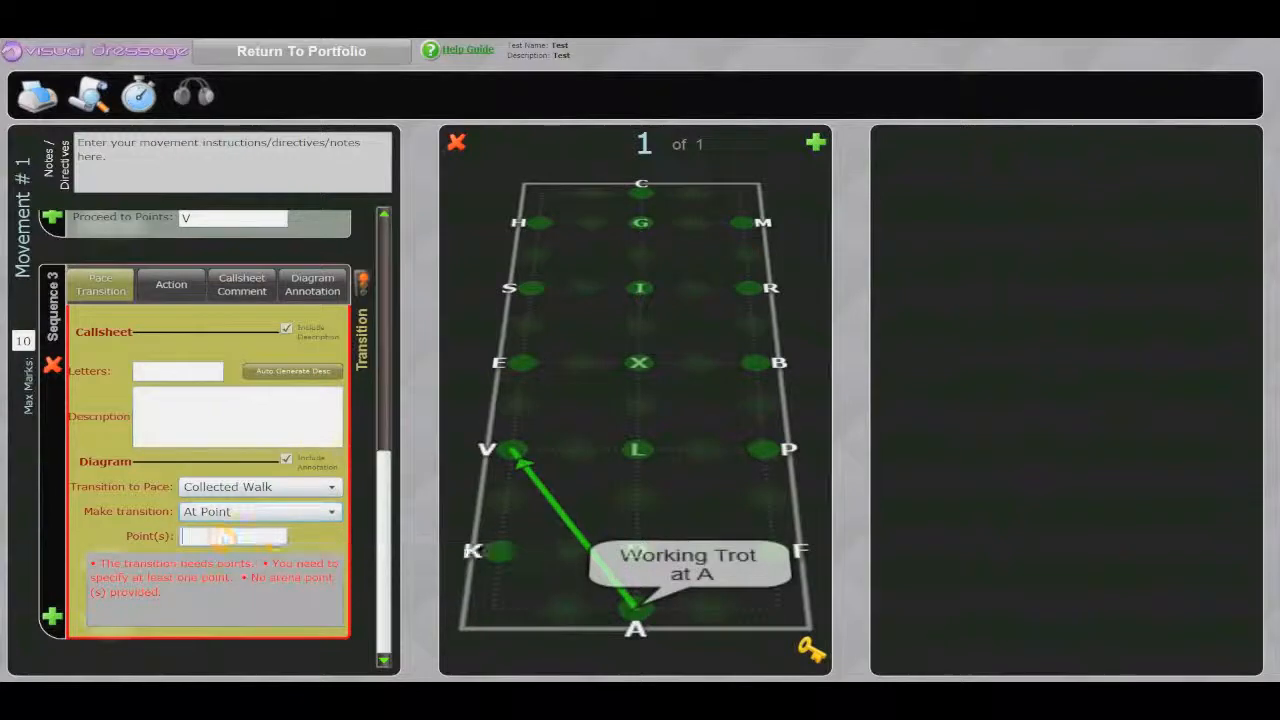
pyautogui.write('e')
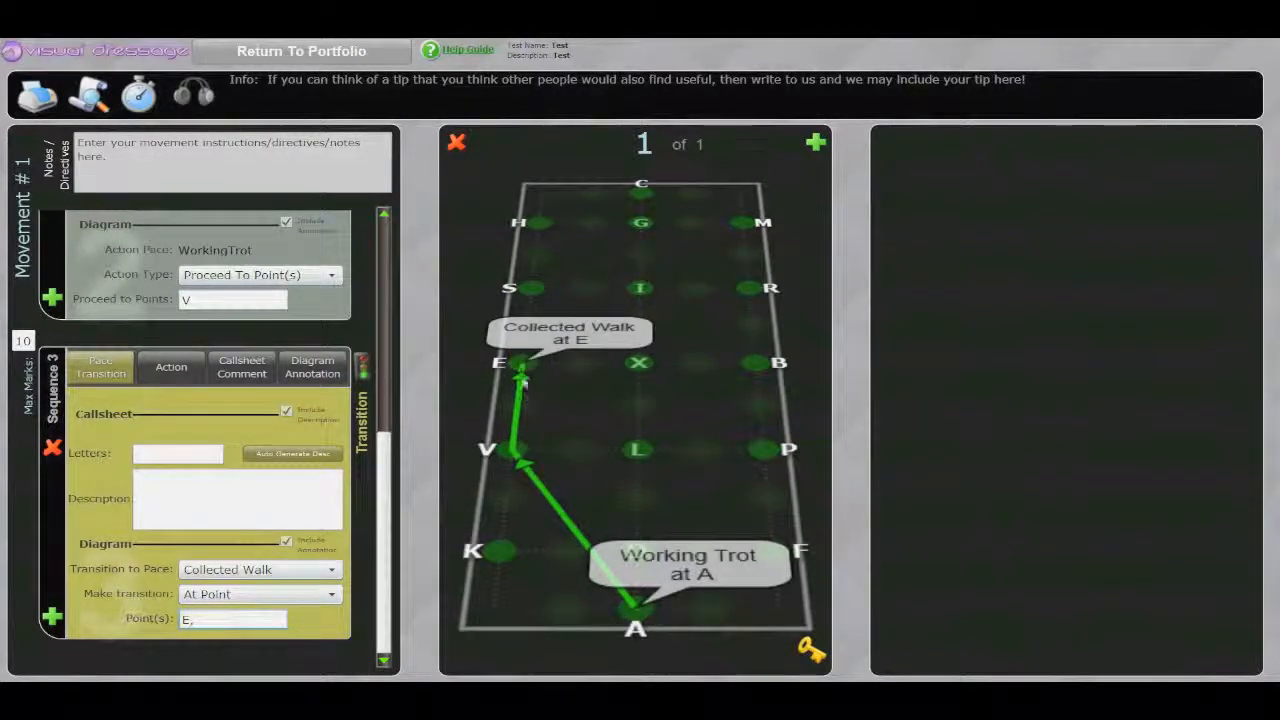
pyautogui.write(',')
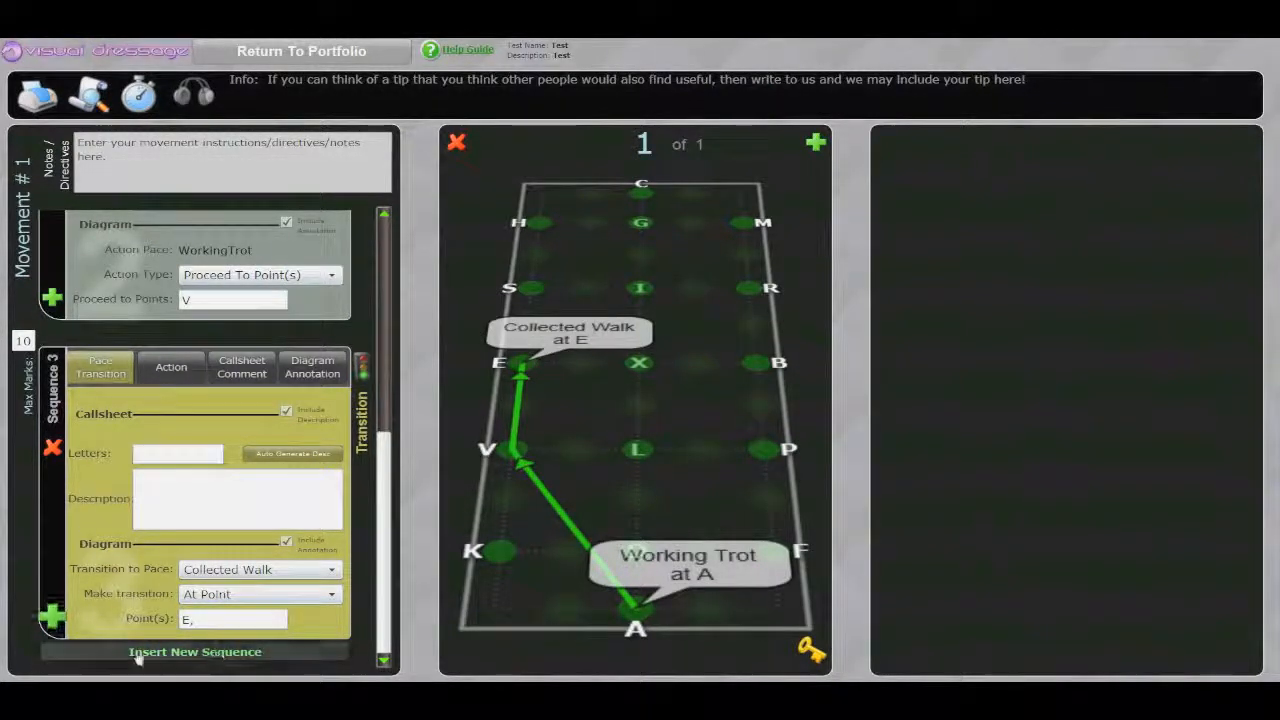
# Insert a fourth sequence that proceeds in Collected Walk through points H, C and M.
pyautogui.click(178, 652)
pyautogui.moveTo(383, 486); pyautogui.dragTo(385, 660)
pyautogui.click(215, 538)
pyautogui.click(215, 538)
pyautogui.write('h')
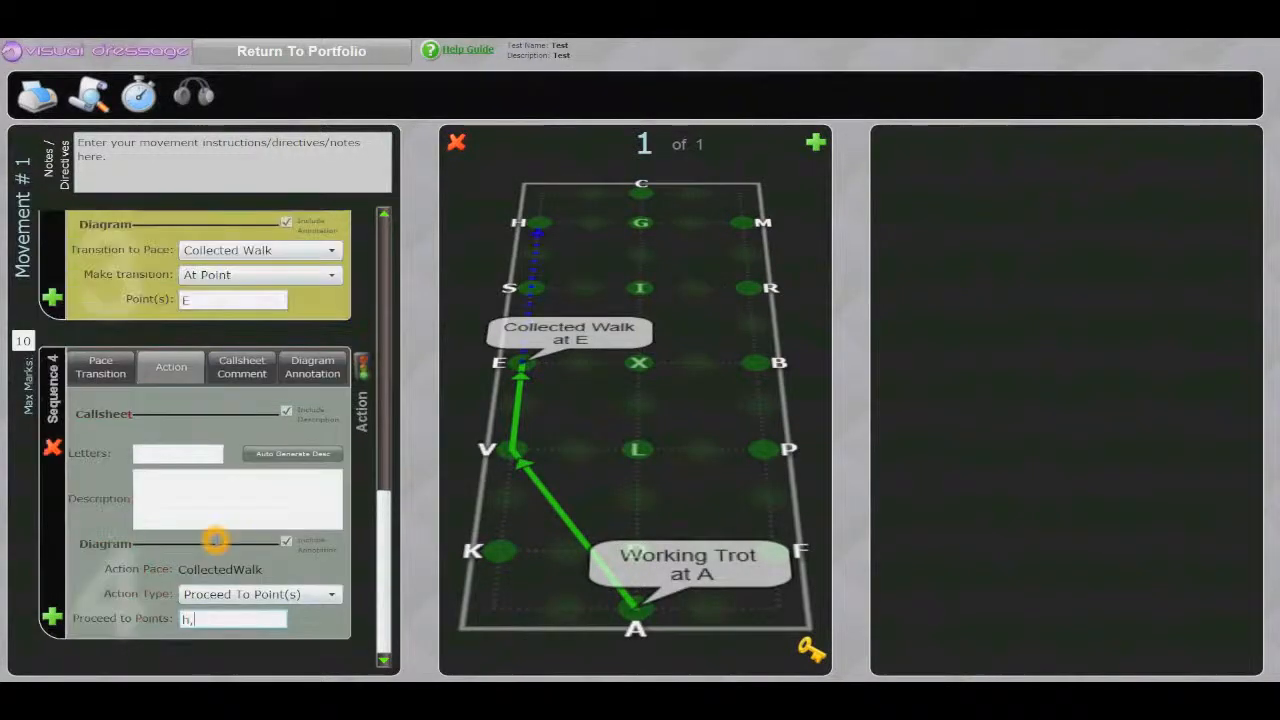
pyautogui.write(',c,m')
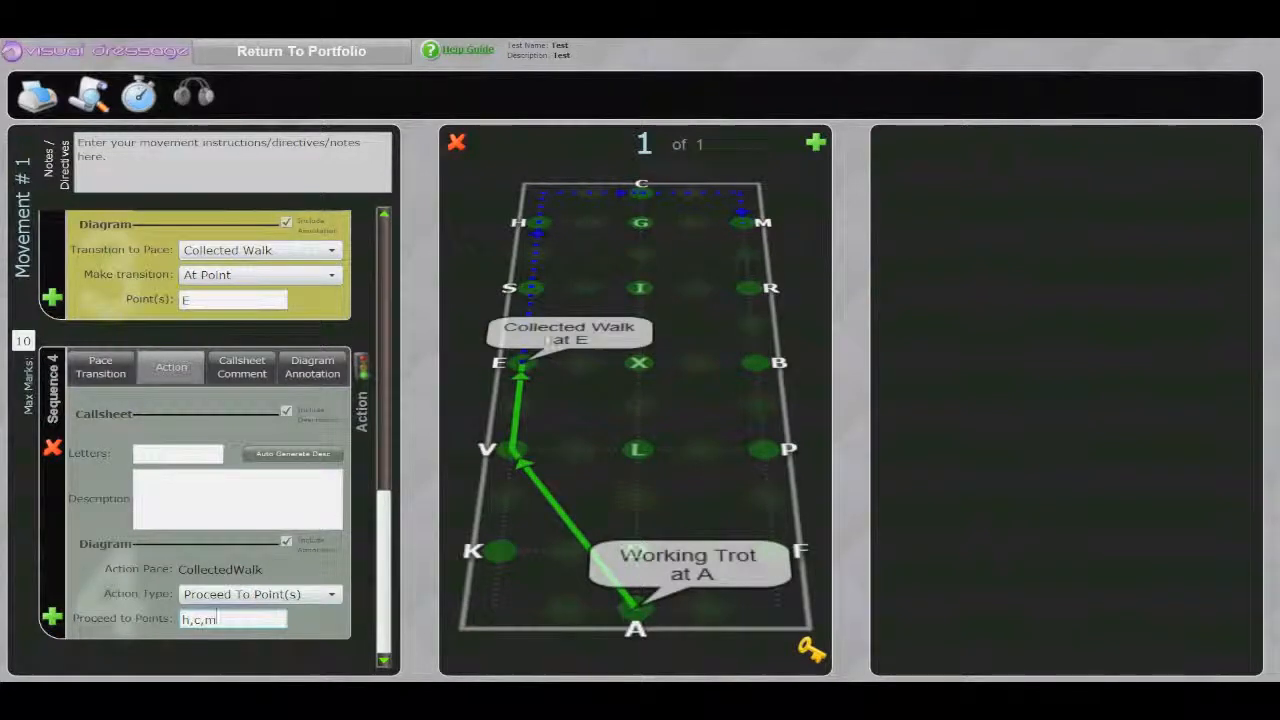
pyautogui.click(741, 206)
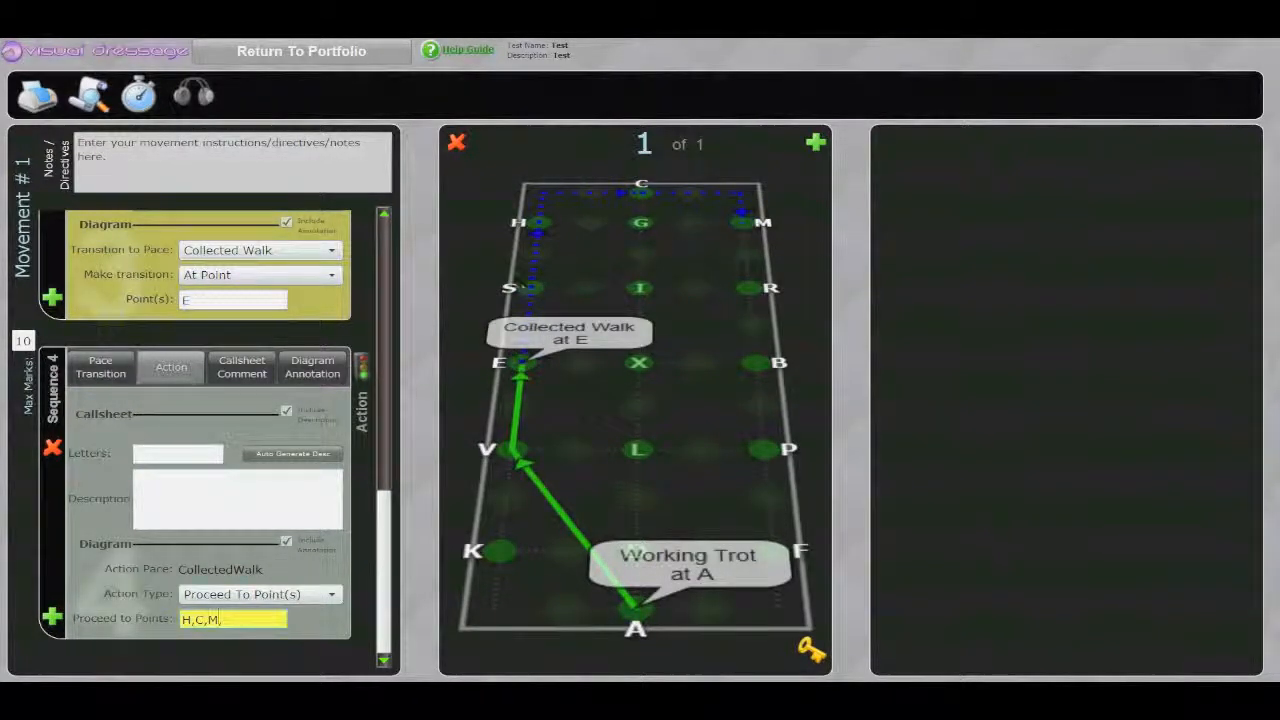
pyautogui.click(739, 194)
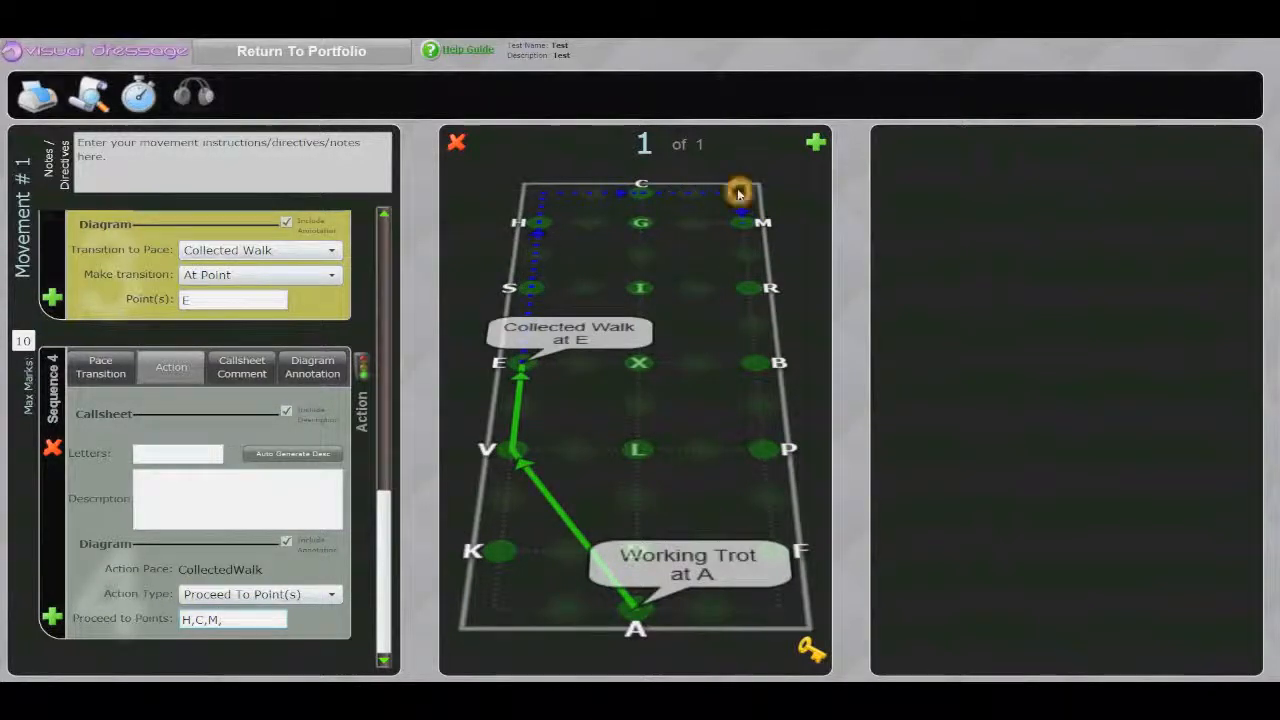
pyautogui.click(745, 221)
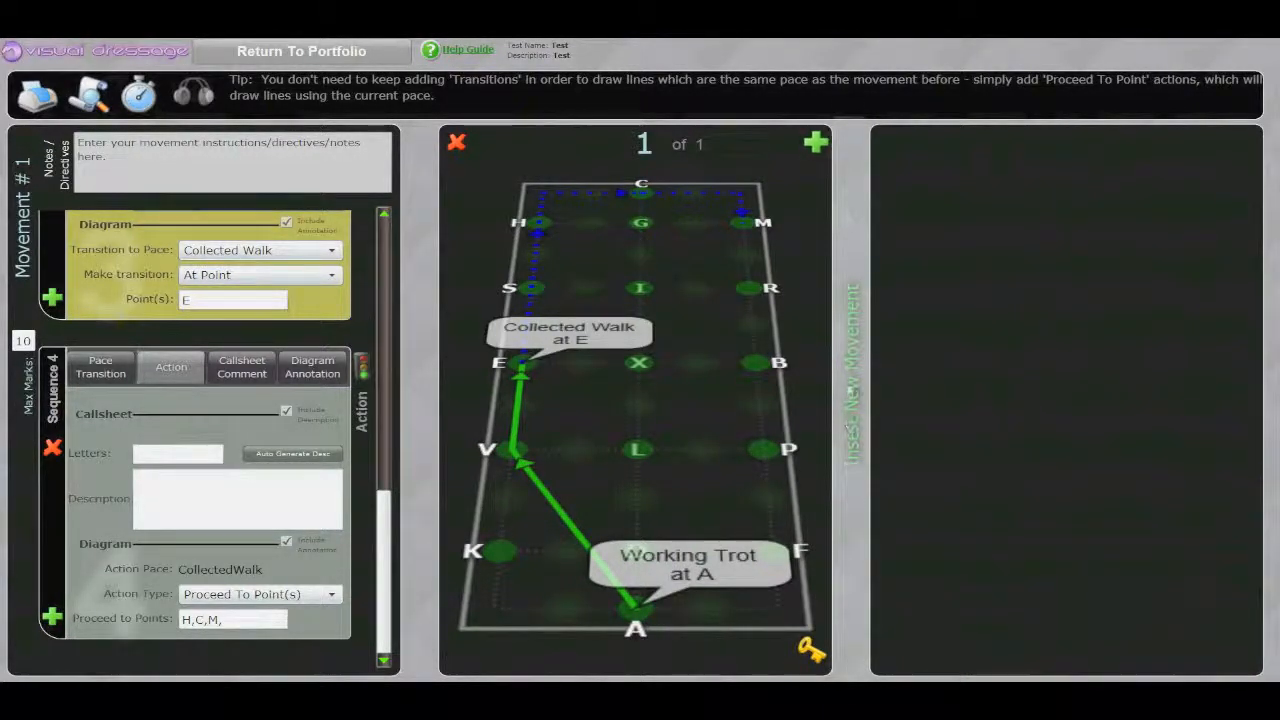
# Insert a second movement and make its first sequence a pace transition to Free Walk.
pyautogui.click(850, 320)
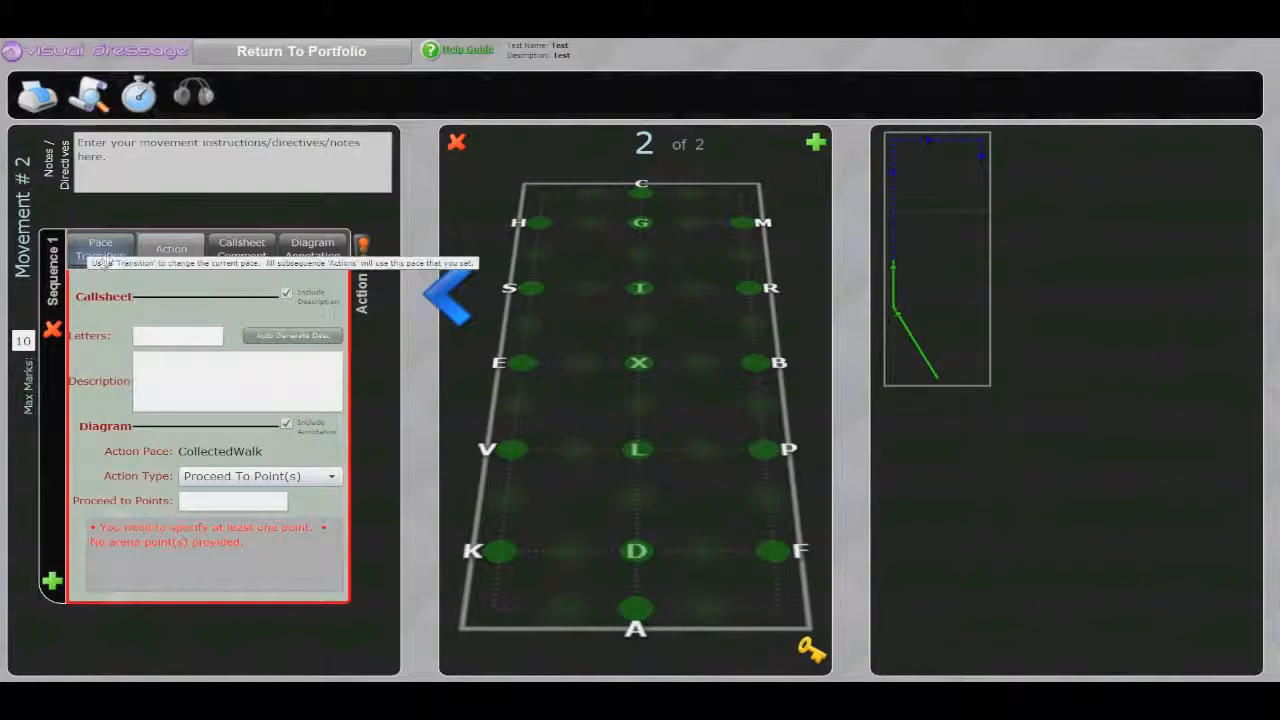
pyautogui.click(94, 247)
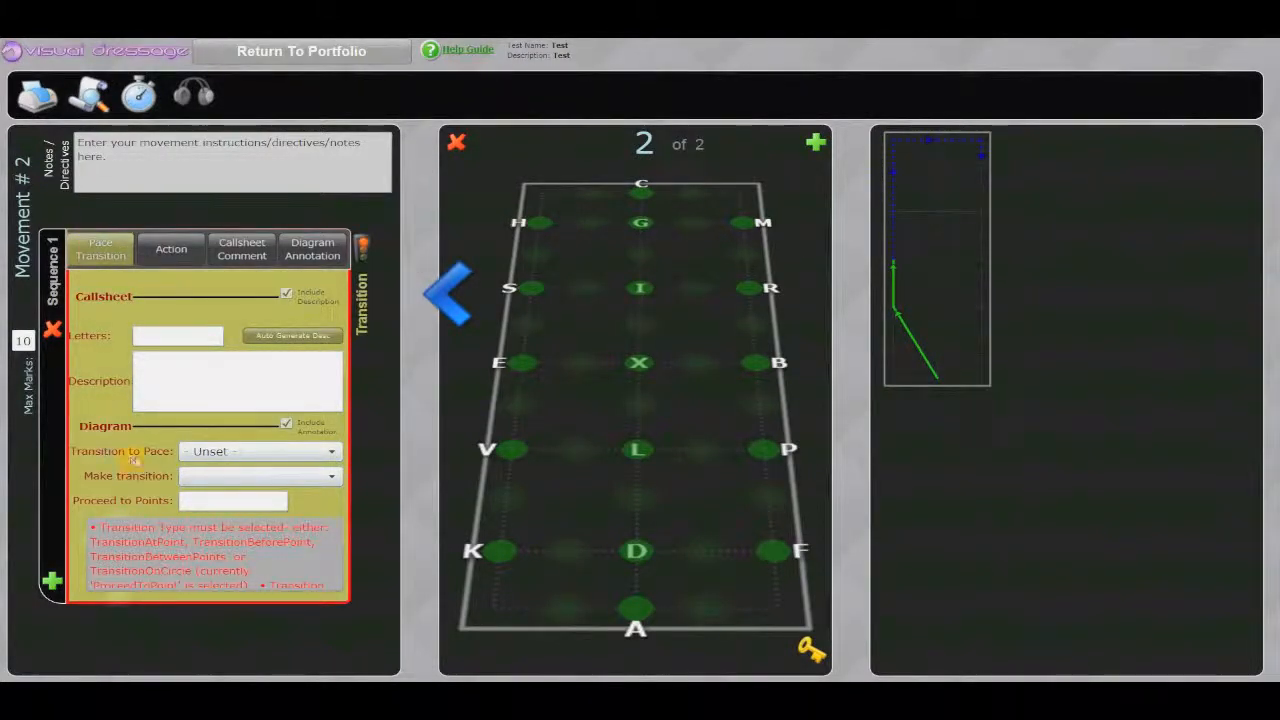
pyautogui.click(210, 452)
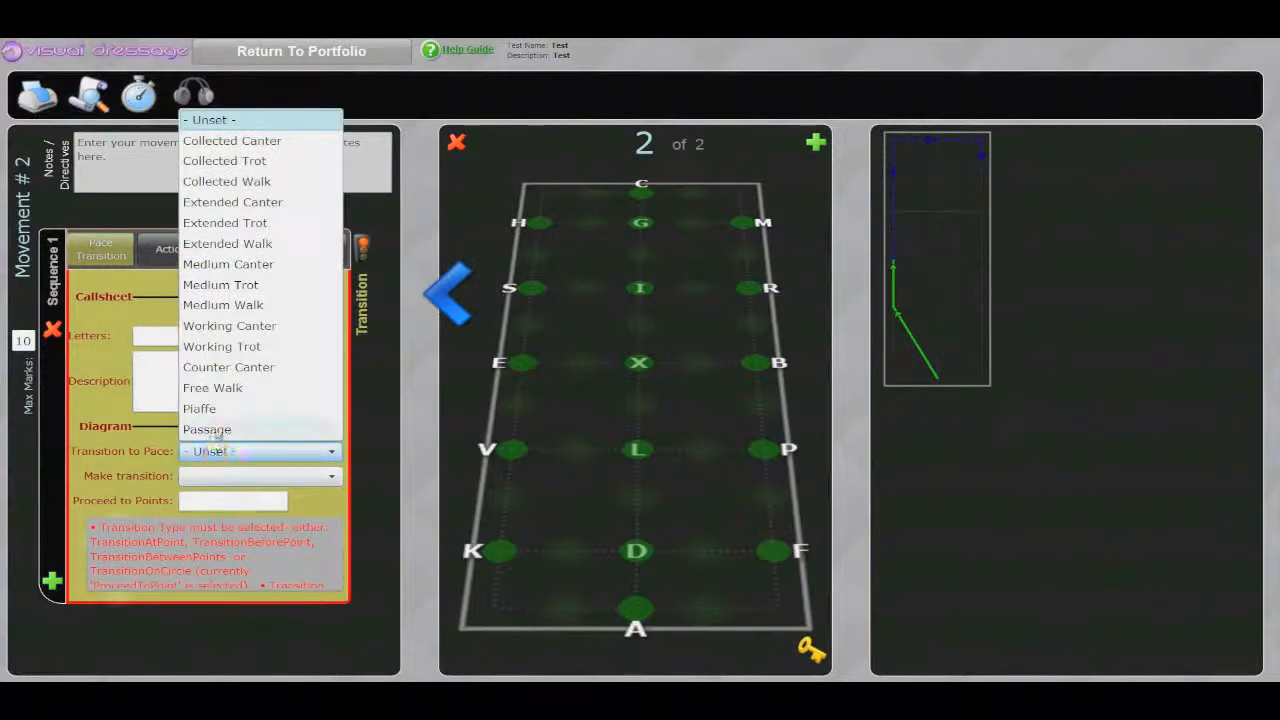
pyautogui.click(212, 388)
# Make the Free Walk transition occur Between Points, entering B as its point.
pyautogui.click(232, 476)
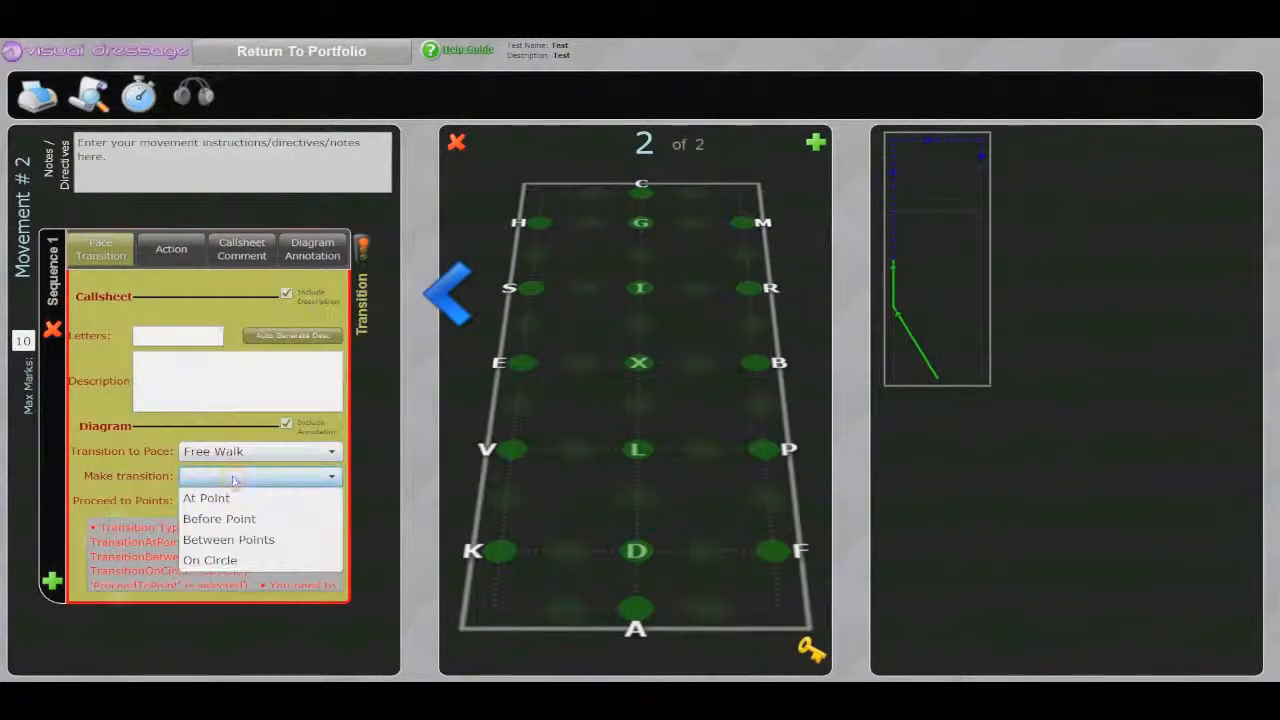
pyautogui.click(229, 539)
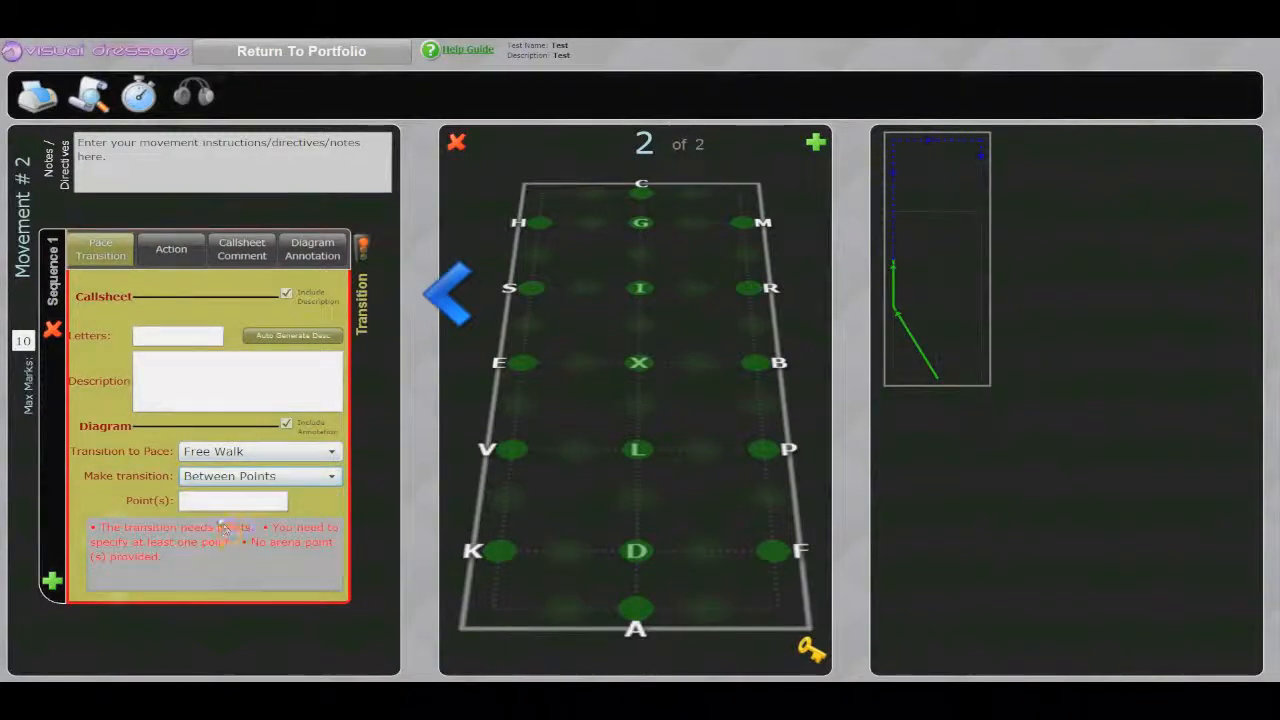
pyautogui.click(240, 501)
pyautogui.write('b')
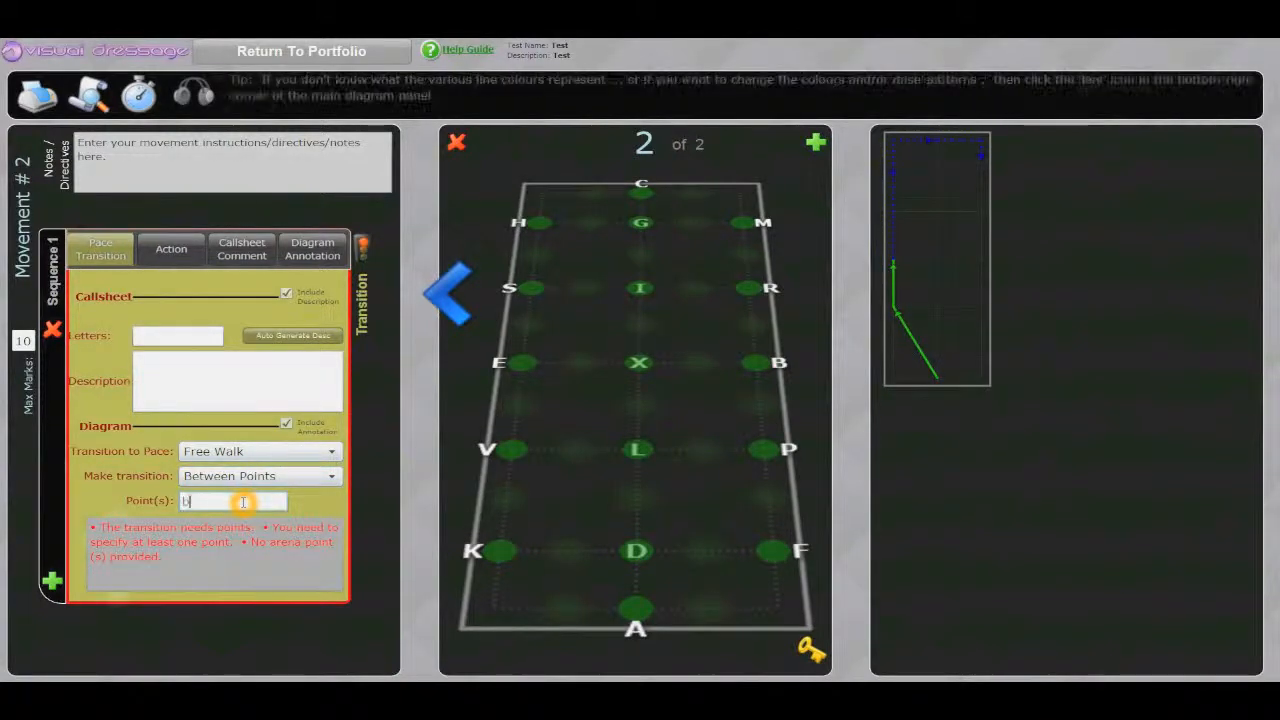
# Examine where the first movement ends and how the Free Walk transition runs between M and B on the arena diagram.
pyautogui.click(741, 223)
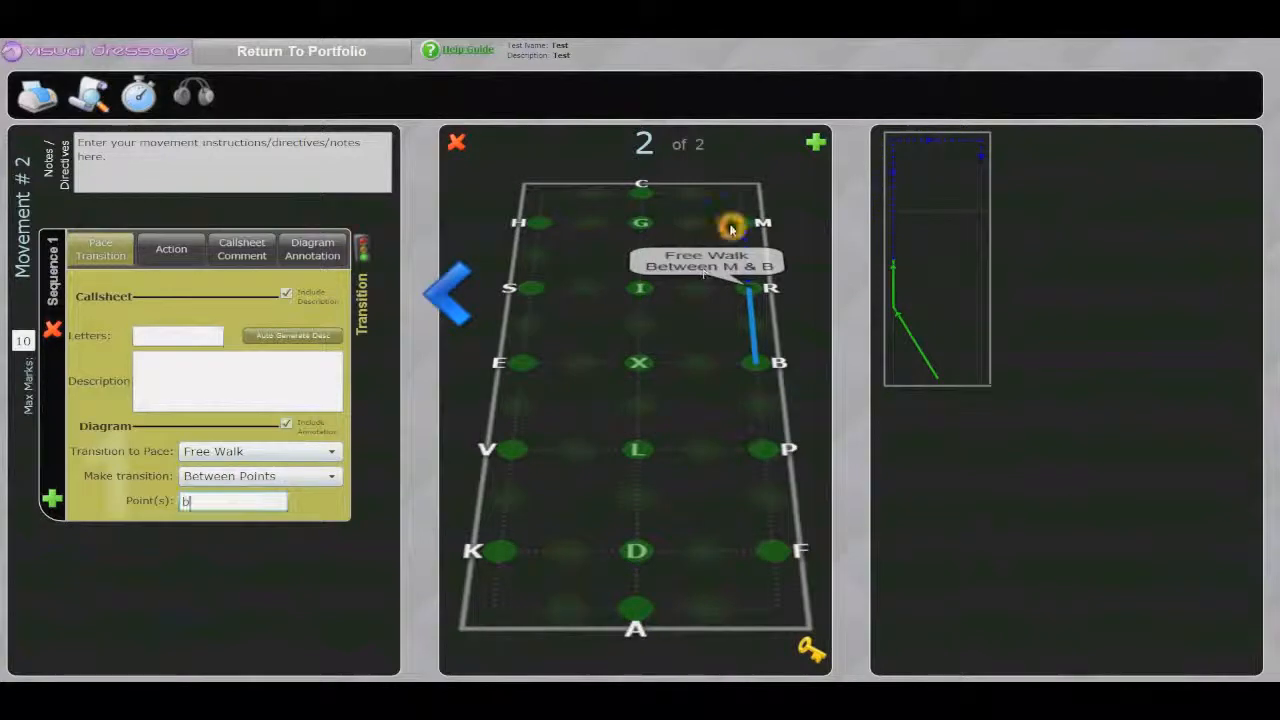
pyautogui.click(752, 358)
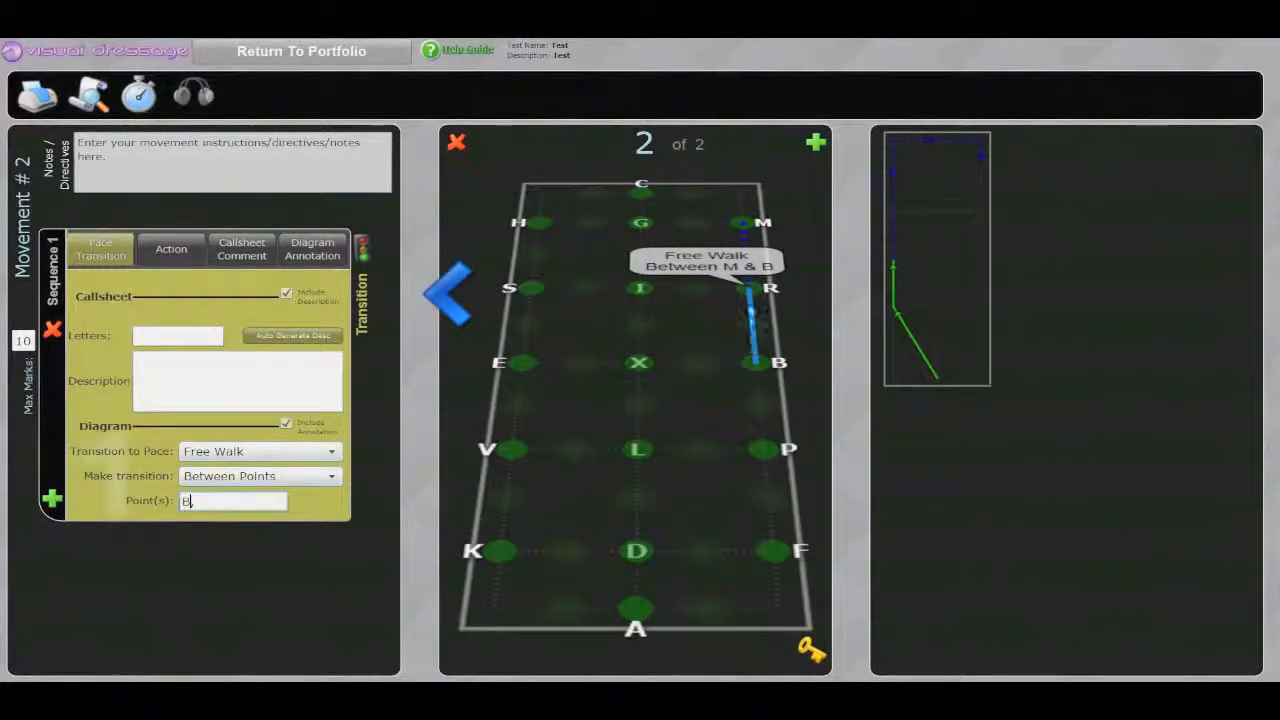
pyautogui.click(755, 360)
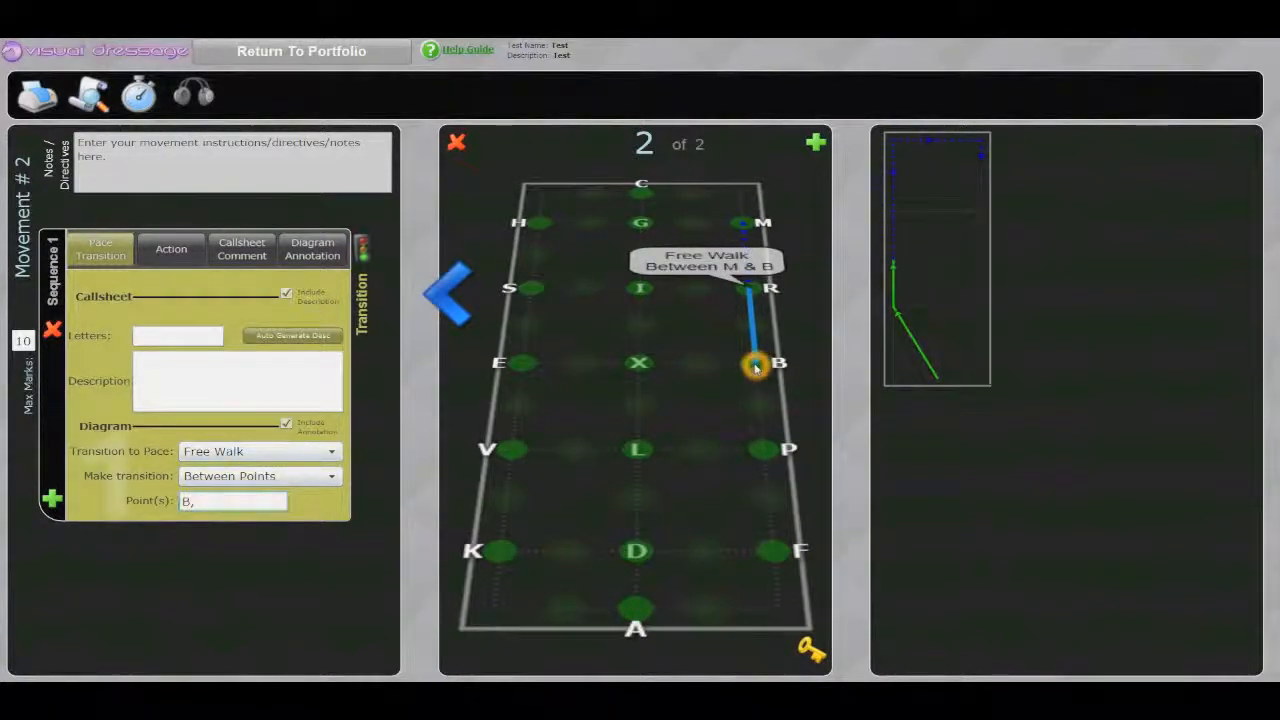
pyautogui.click(750, 362)
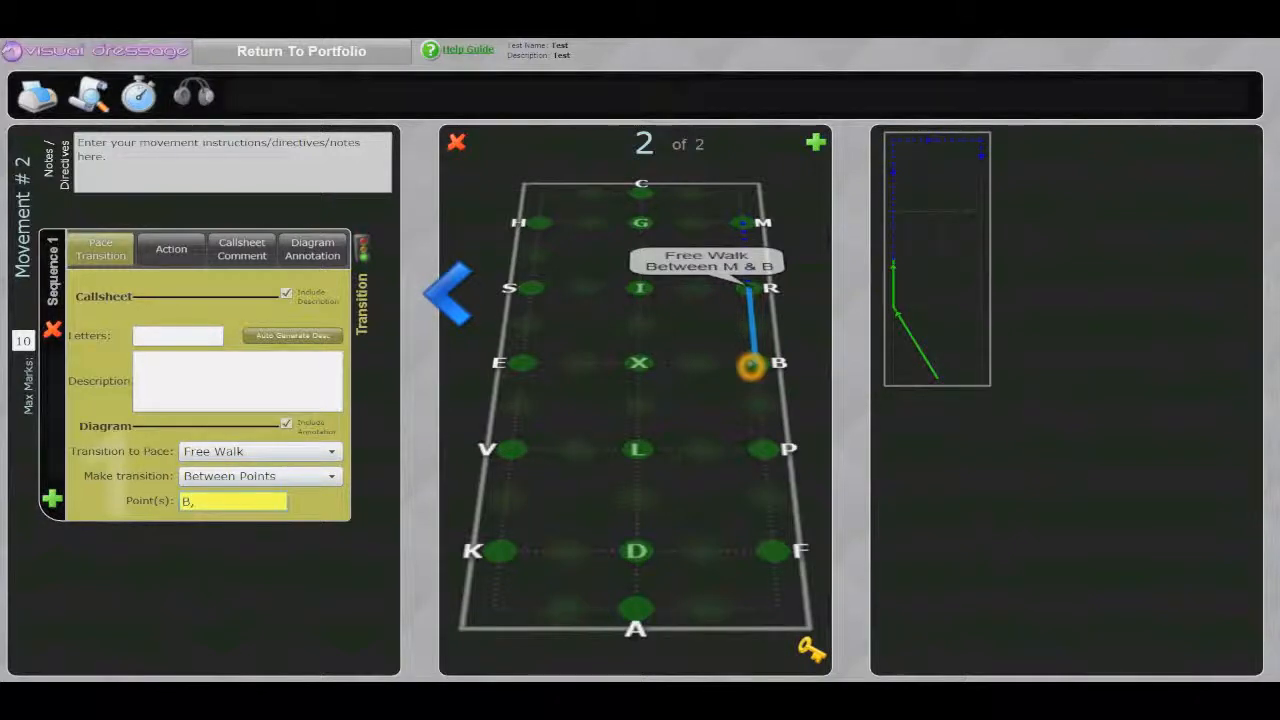
pyautogui.click(740, 220)
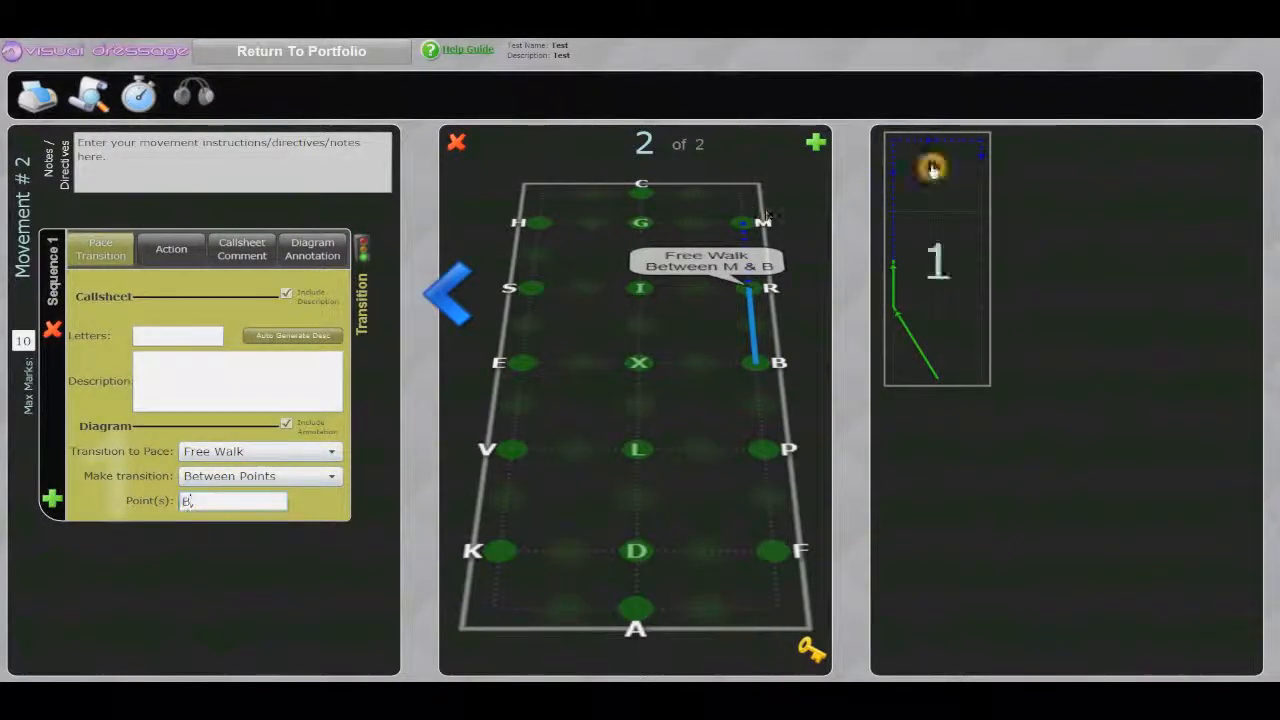
pyautogui.click(983, 150)
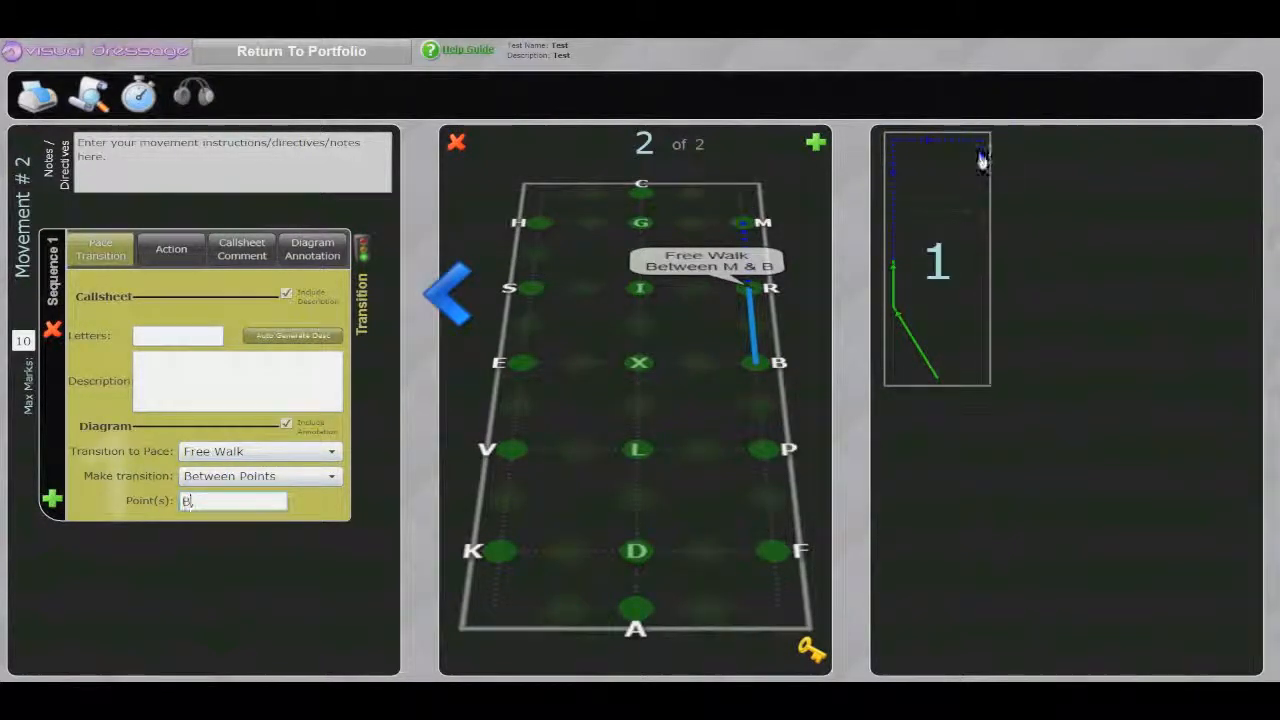
pyautogui.click(745, 218)
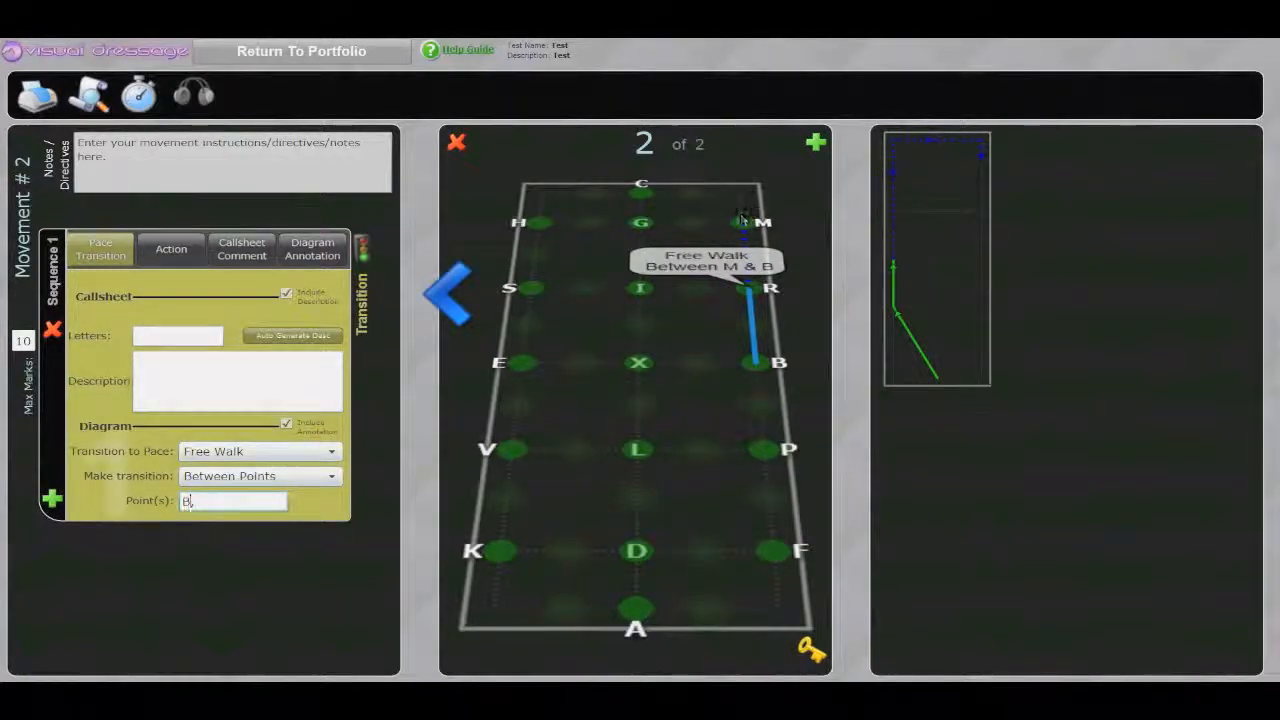
pyautogui.click(755, 366)
pyautogui.click(752, 289)
pyautogui.click(727, 390)
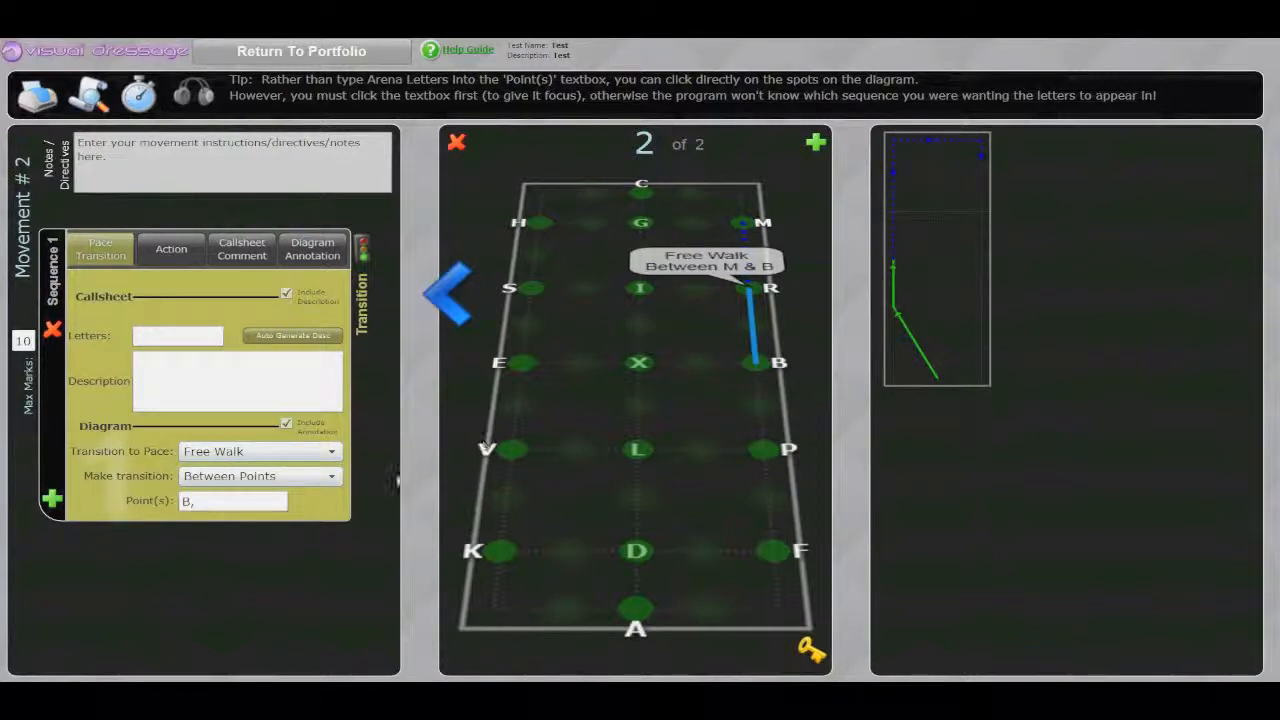
# Extend the Free Walk transition's points to B, P.
pyautogui.click(222, 502)
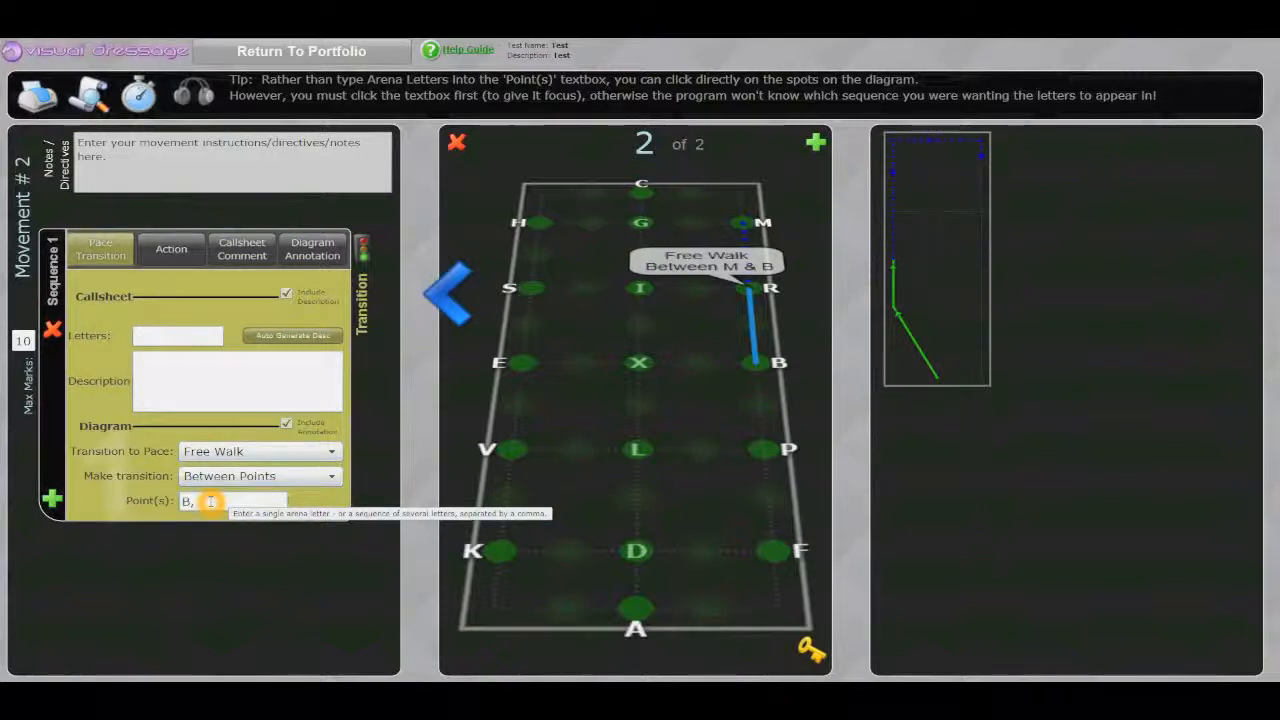
pyautogui.write('B,')
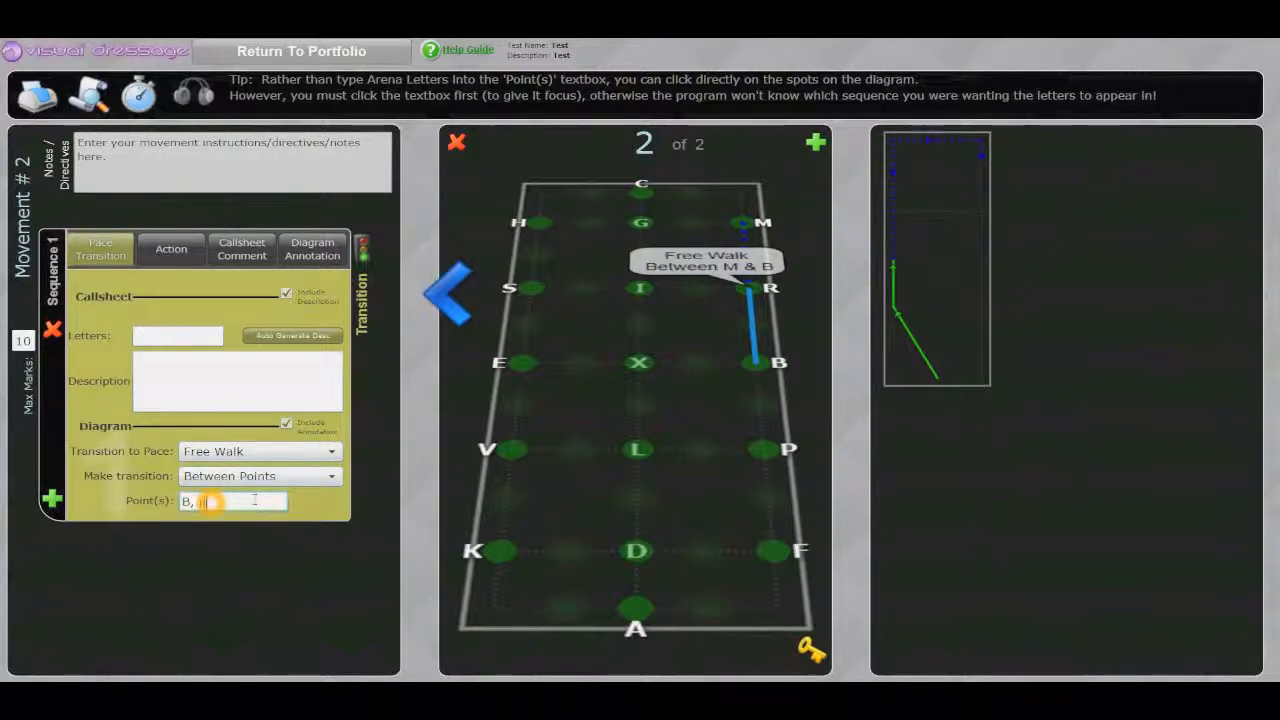
pyautogui.write(' P')
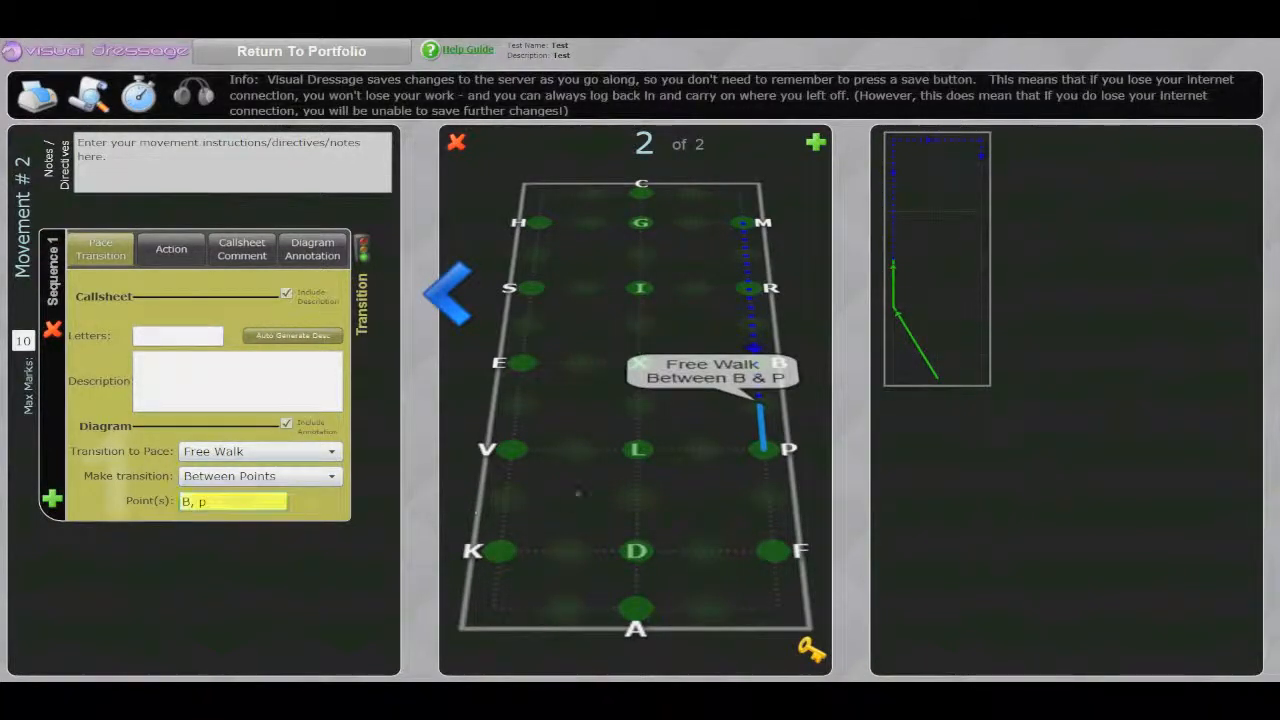
# Change the Free Walk transition in the second movement to occur Before Point instead of between points.
pyautogui.click(660, 479)
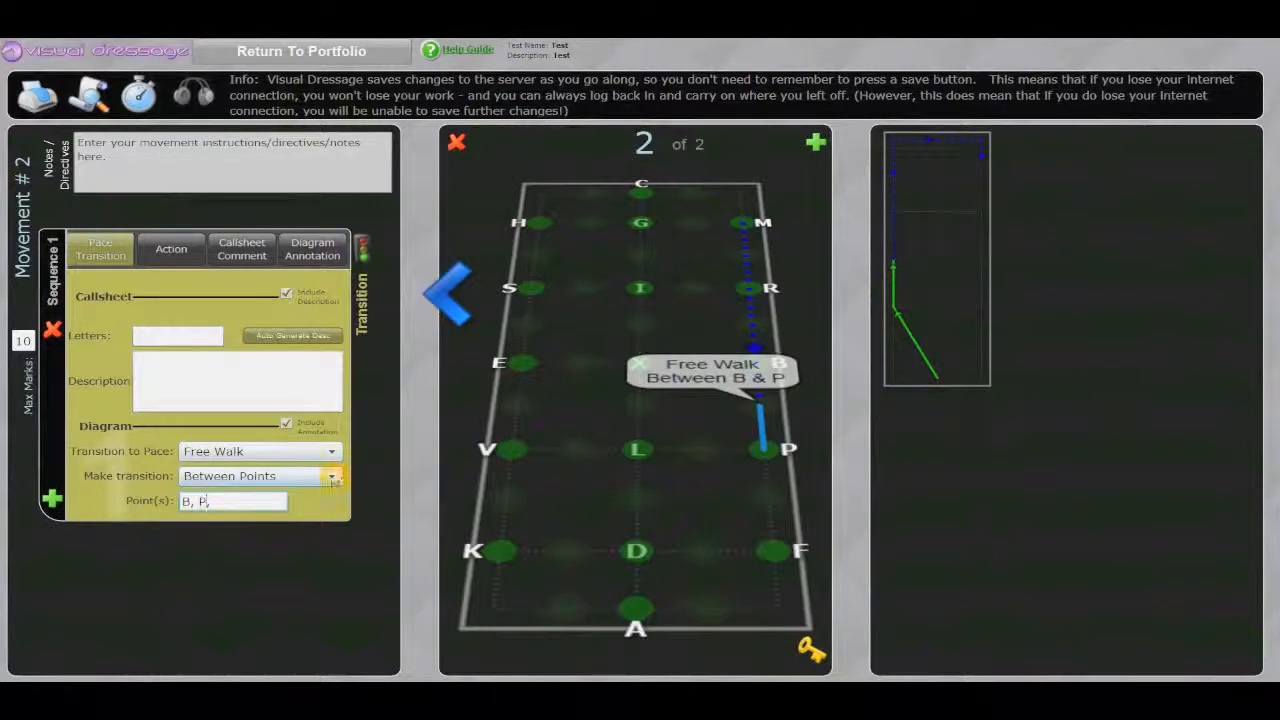
pyautogui.click(272, 477)
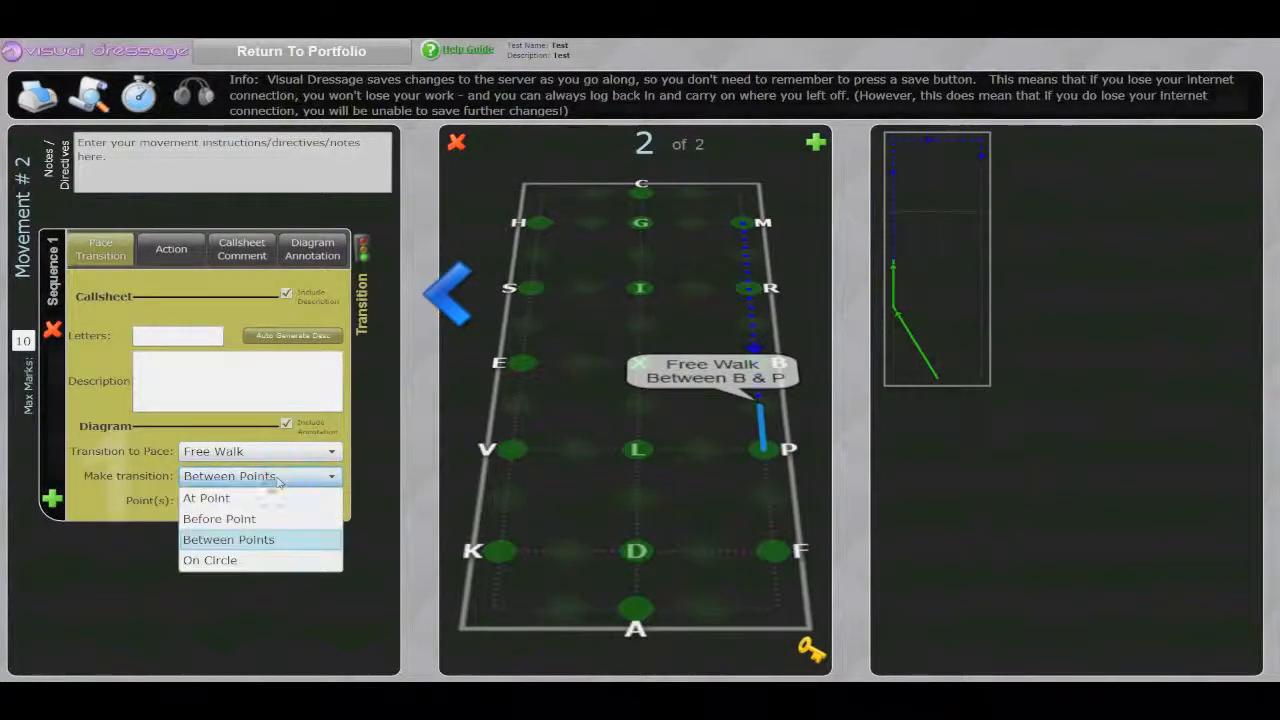
pyautogui.click(226, 518)
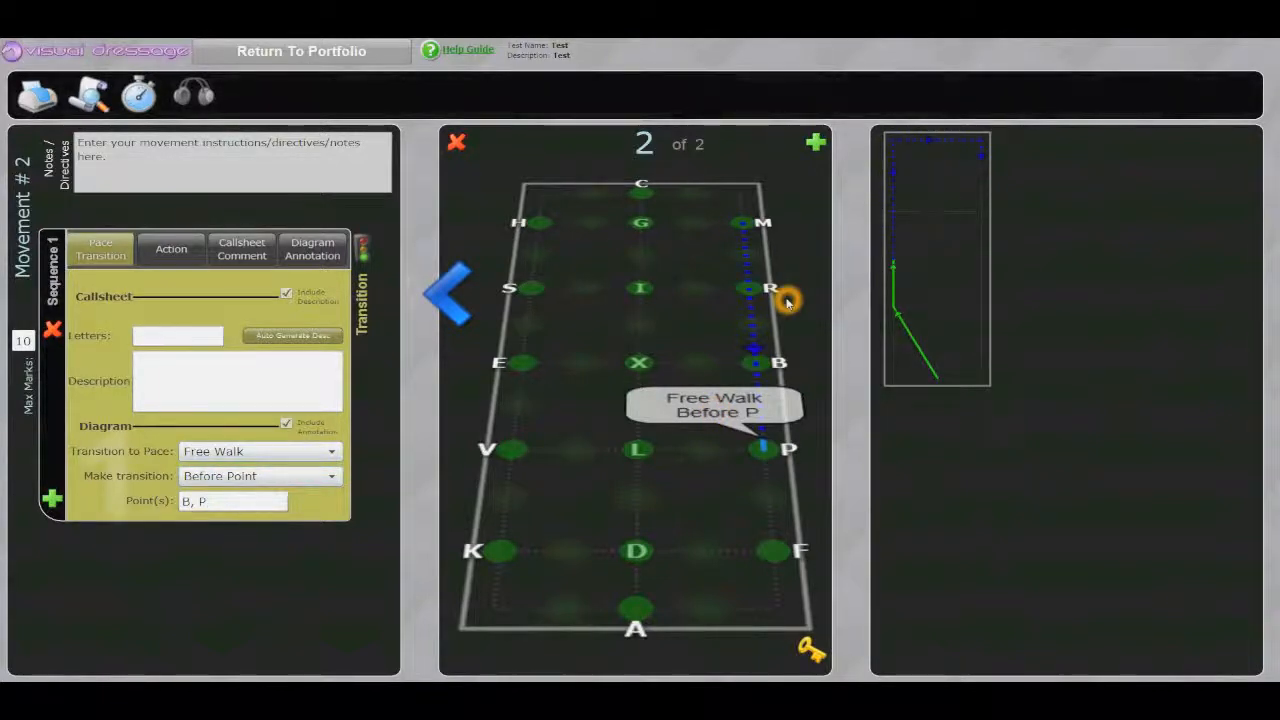
# Insert a third movement and make its first sequence a pace transition to Collected Walk.
pyautogui.moveTo(850, 296)
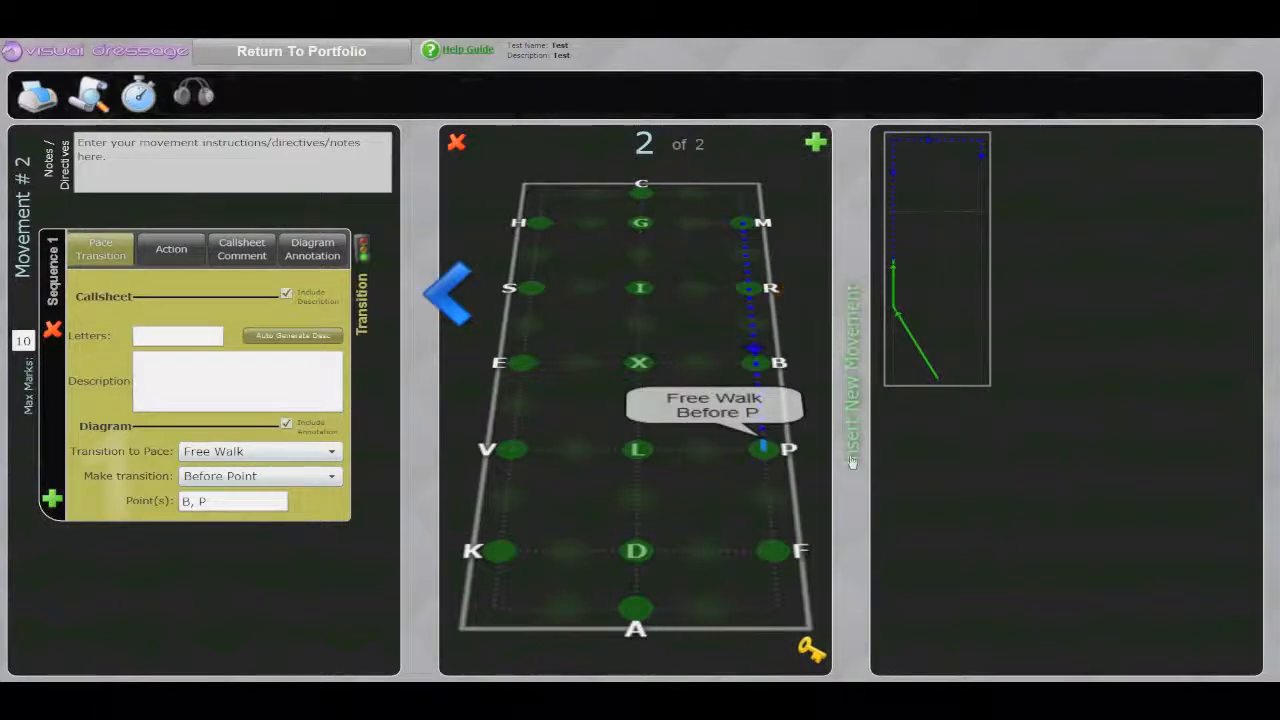
pyautogui.click(852, 328)
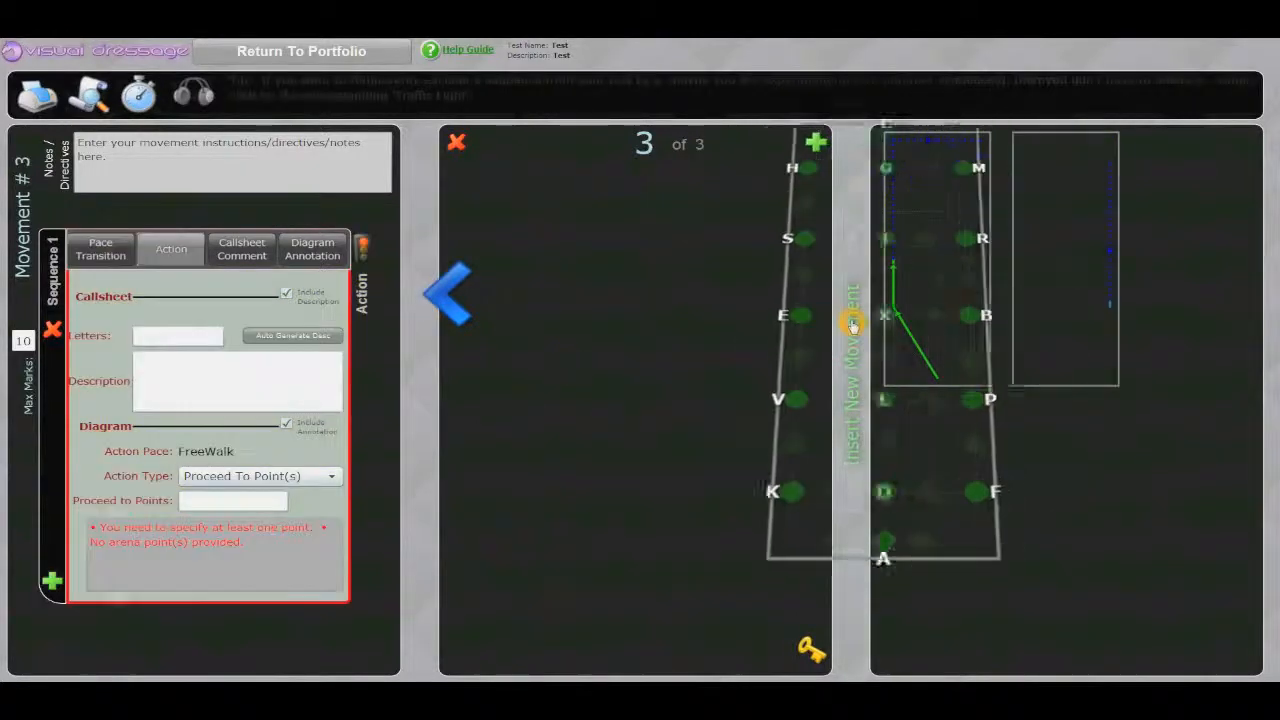
pyautogui.click(98, 256)
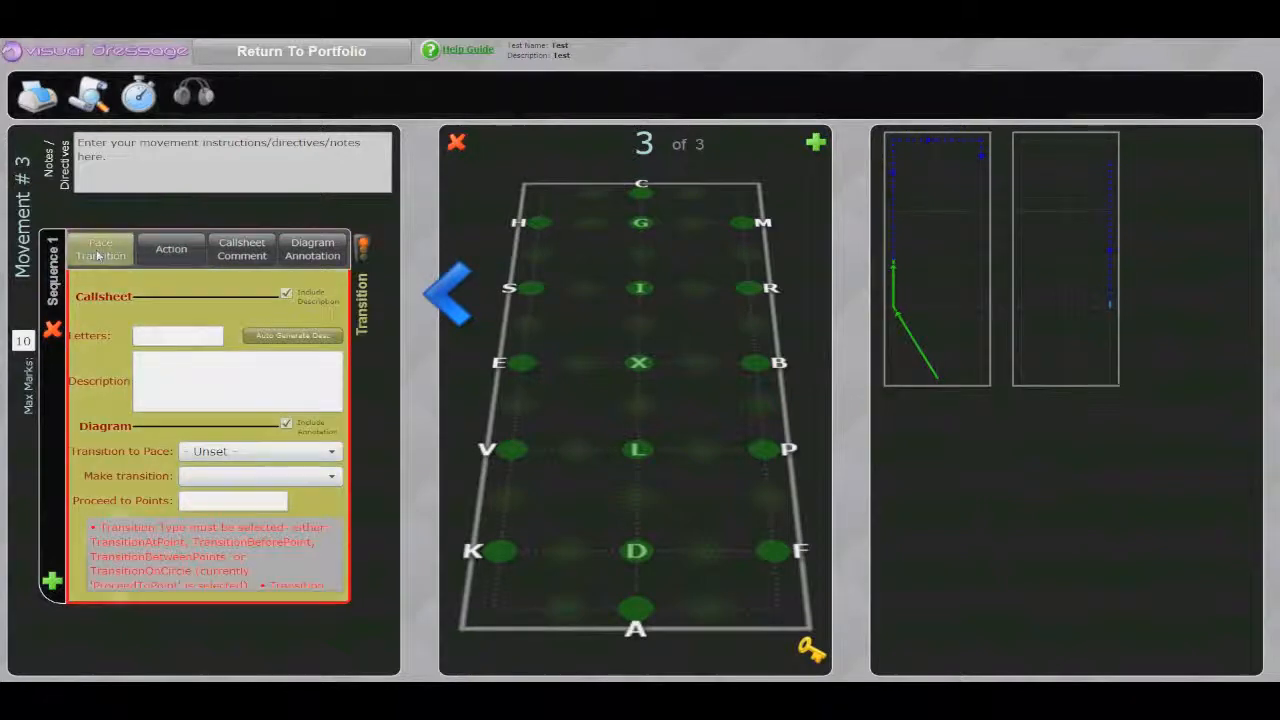
pyautogui.click(229, 451)
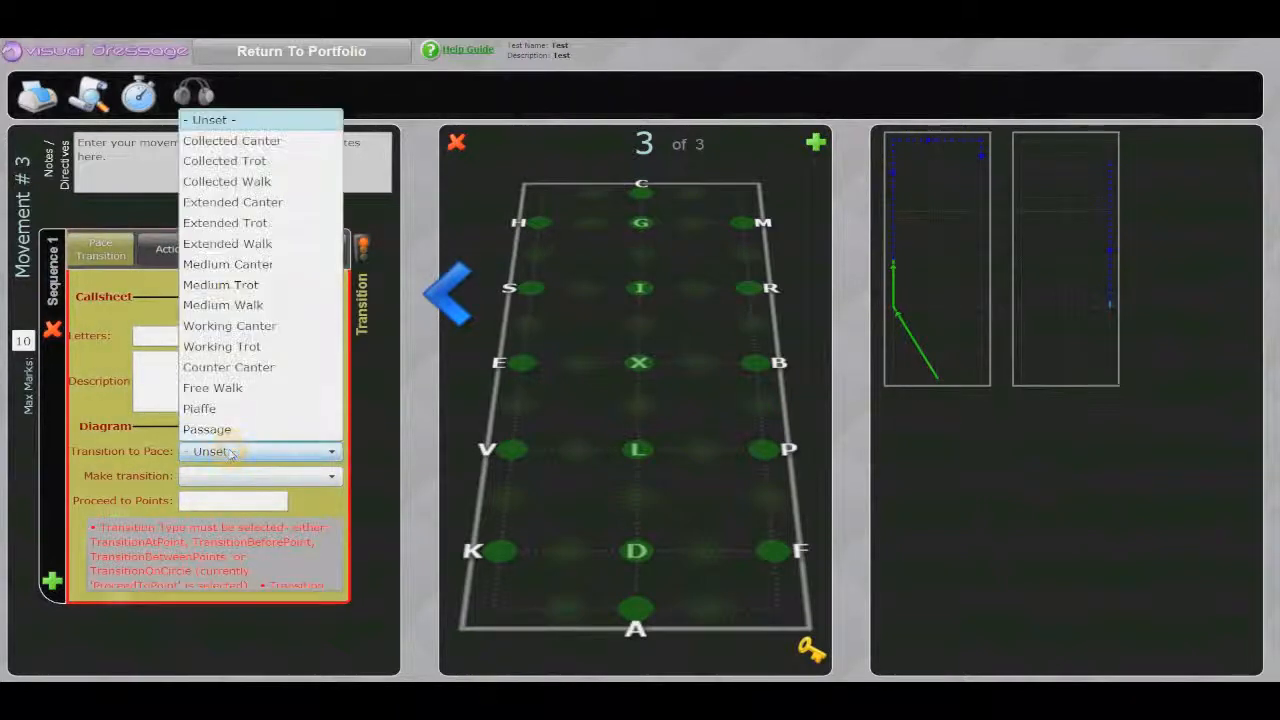
pyautogui.click(246, 185)
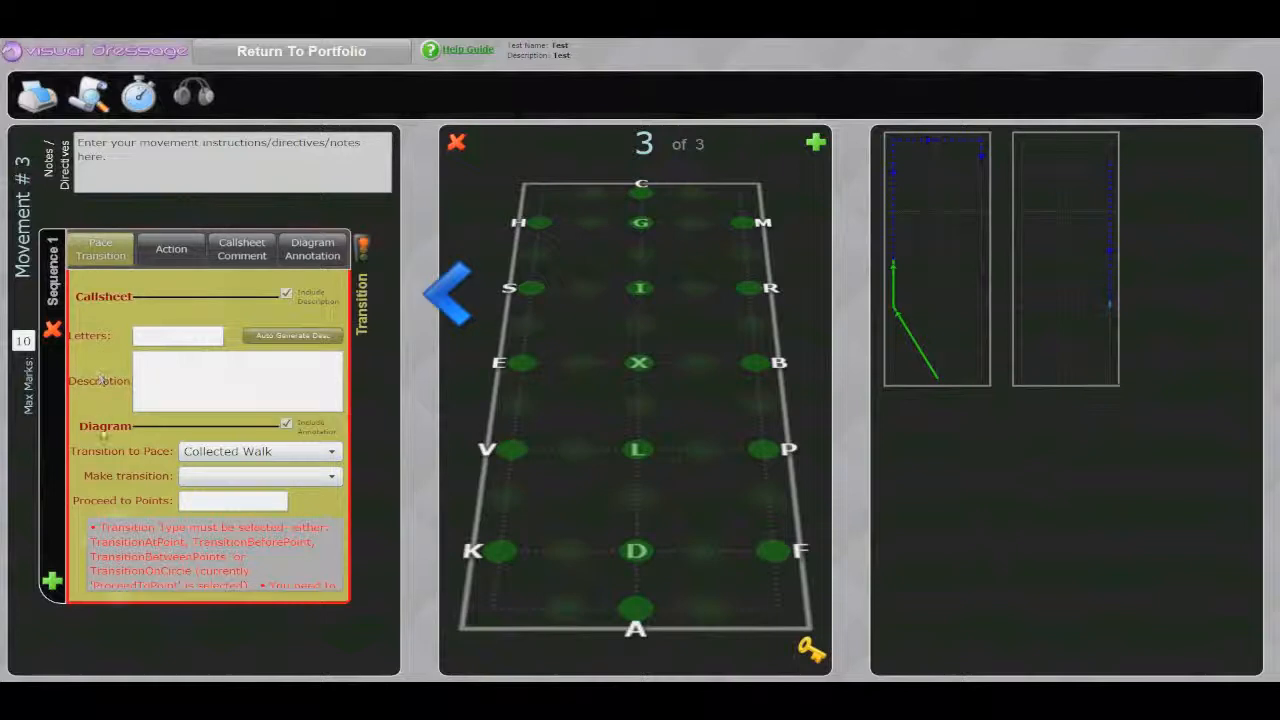
# Make the Collected Walk transition occur On Circle, with the direction Right (Clockwise).
pyautogui.click(215, 476)
pyautogui.click(212, 559)
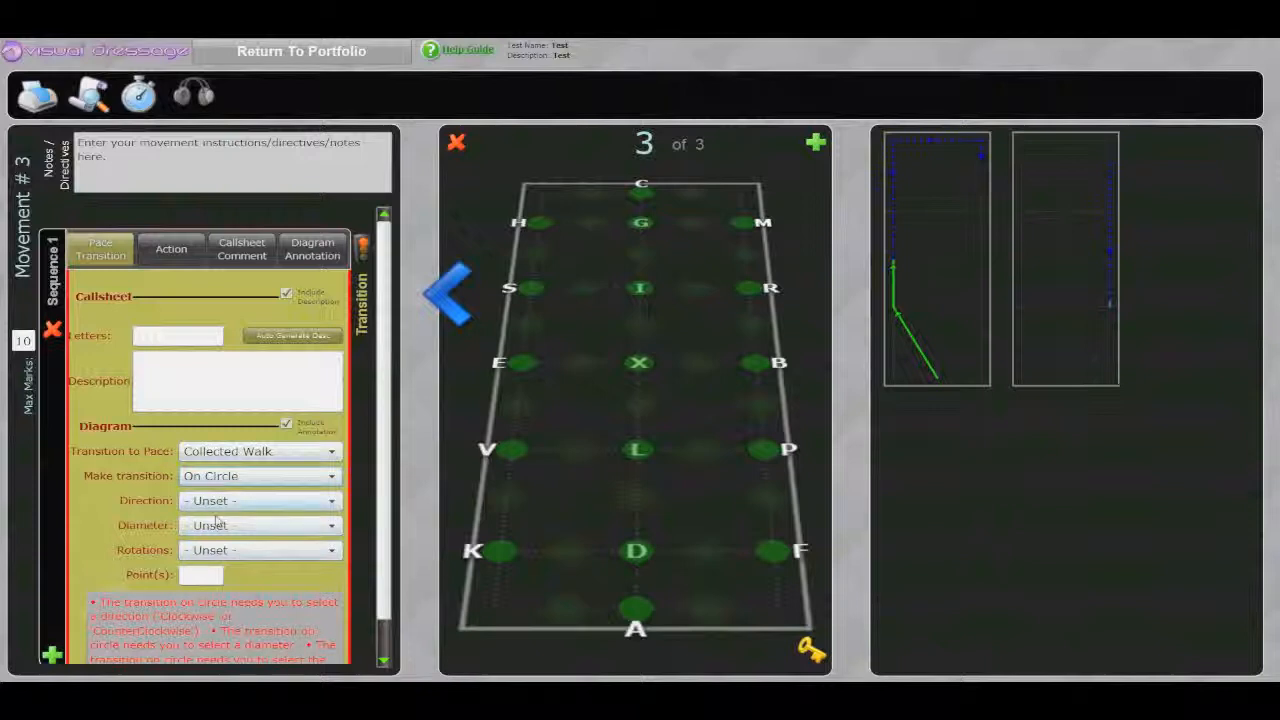
pyautogui.click(268, 515)
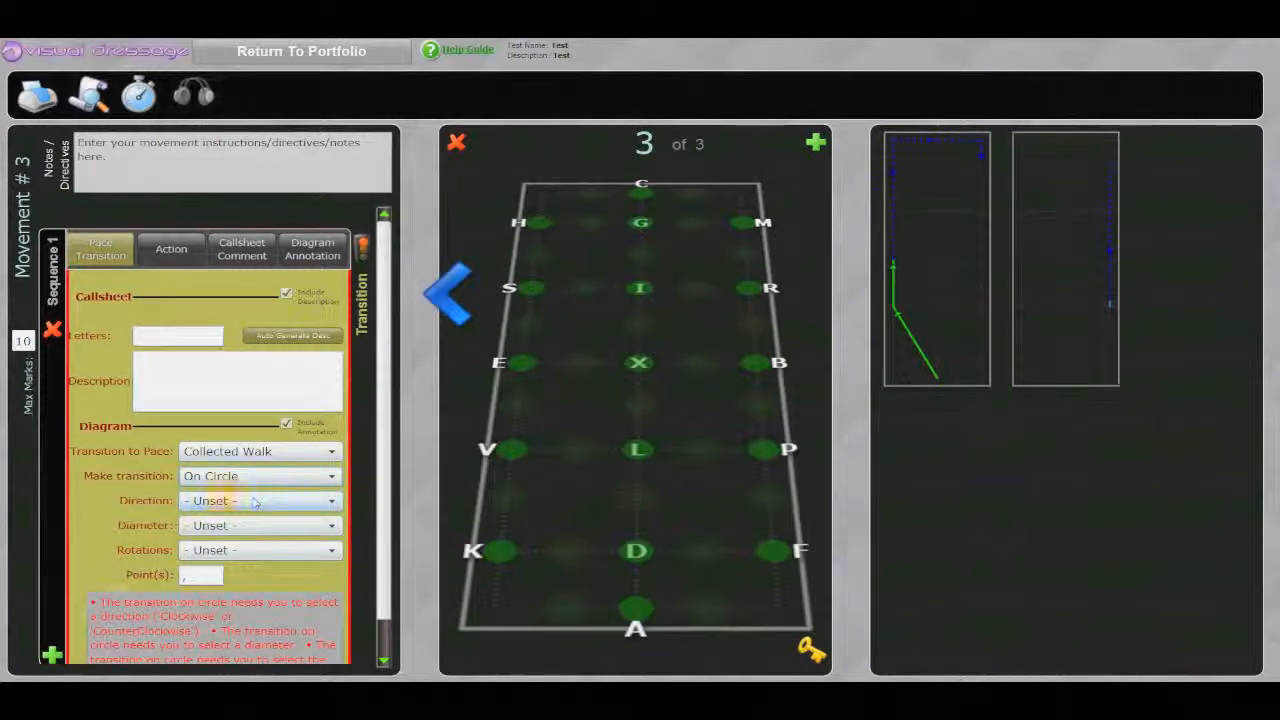
pyautogui.click(236, 502)
pyautogui.click(236, 502)
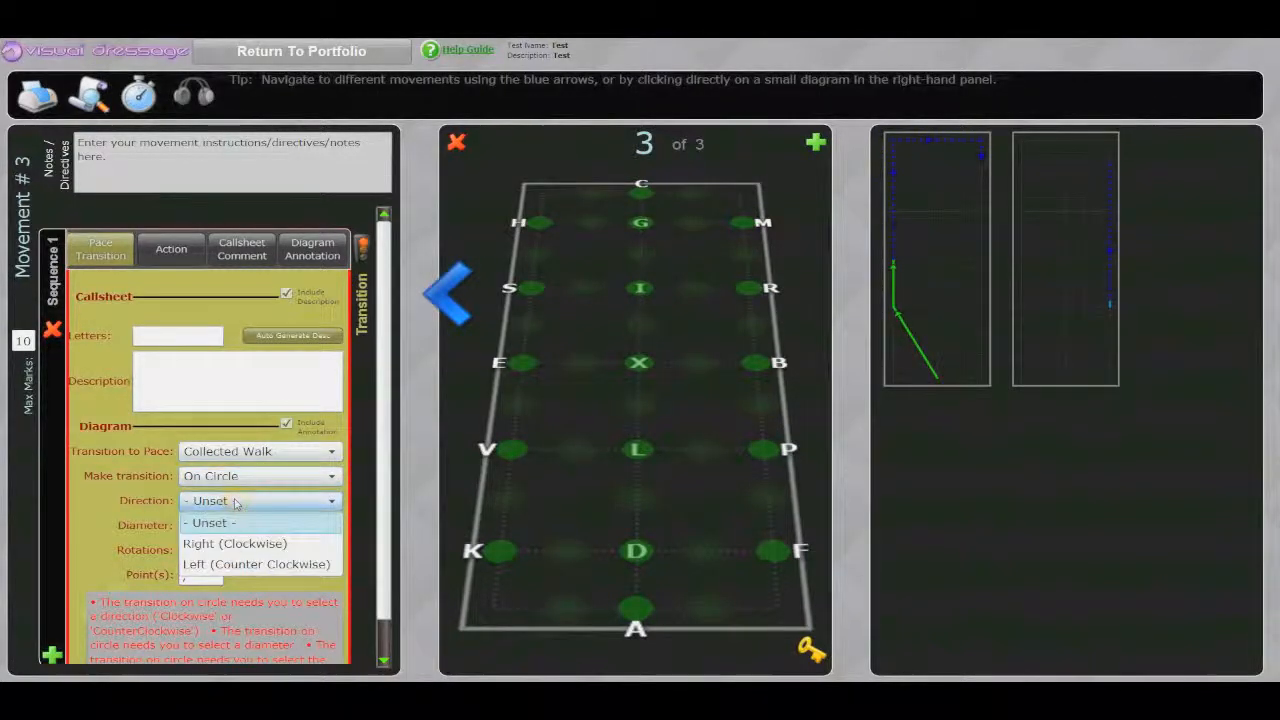
pyautogui.click(233, 545)
# Set the circle's diameter to 10 Metres and its rotation to Full turn (360°), entering L, L as its points.
pyautogui.click(229, 527)
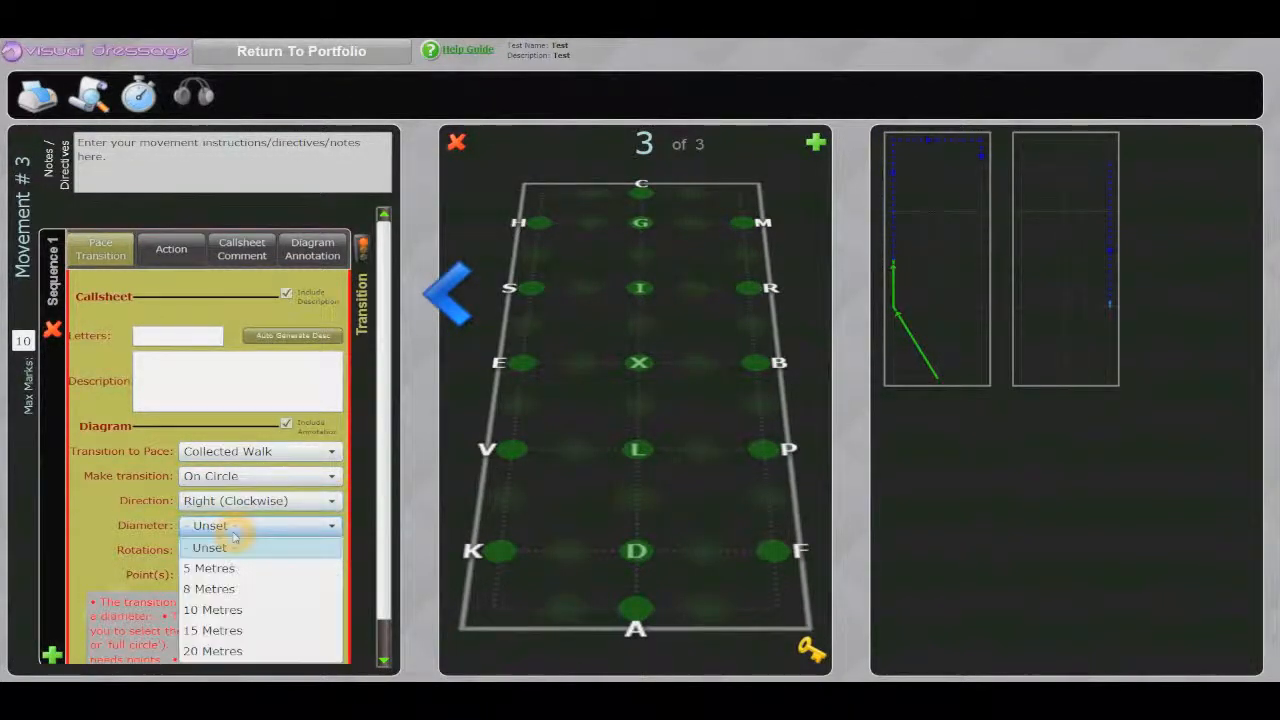
pyautogui.click(226, 609)
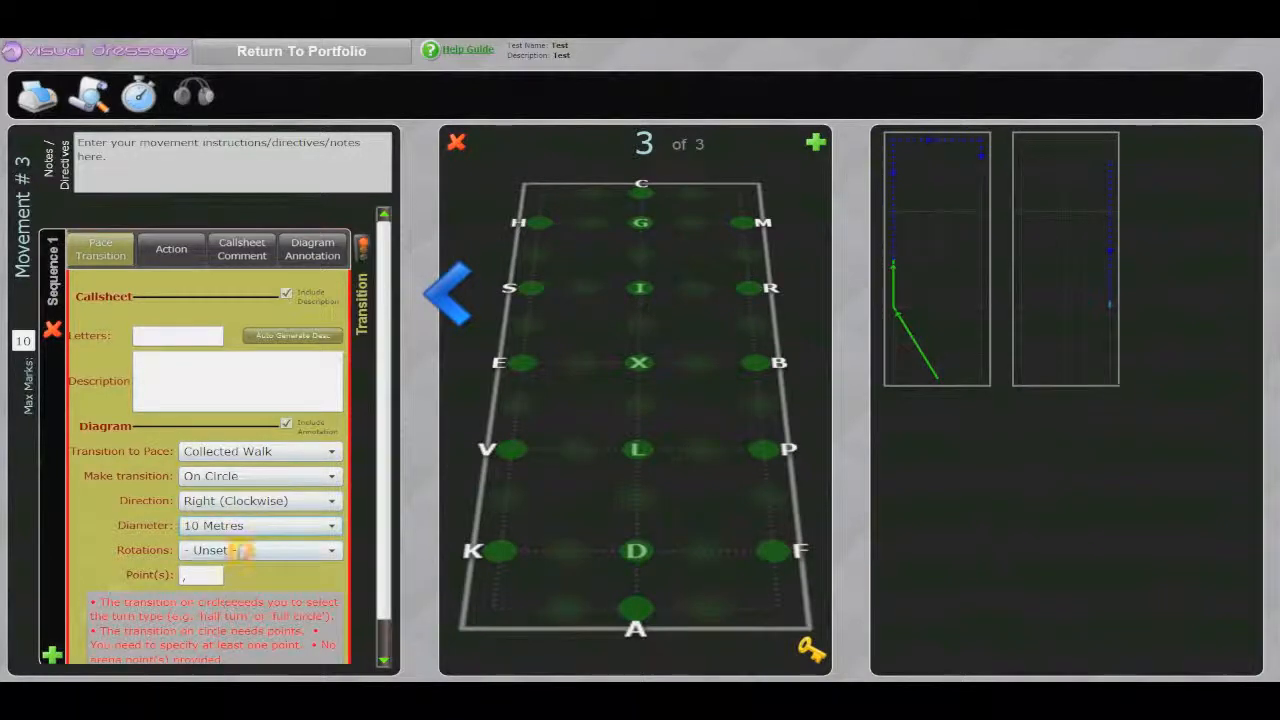
pyautogui.click(243, 551)
pyautogui.click(228, 606)
pyautogui.click(203, 575)
pyautogui.write('L')
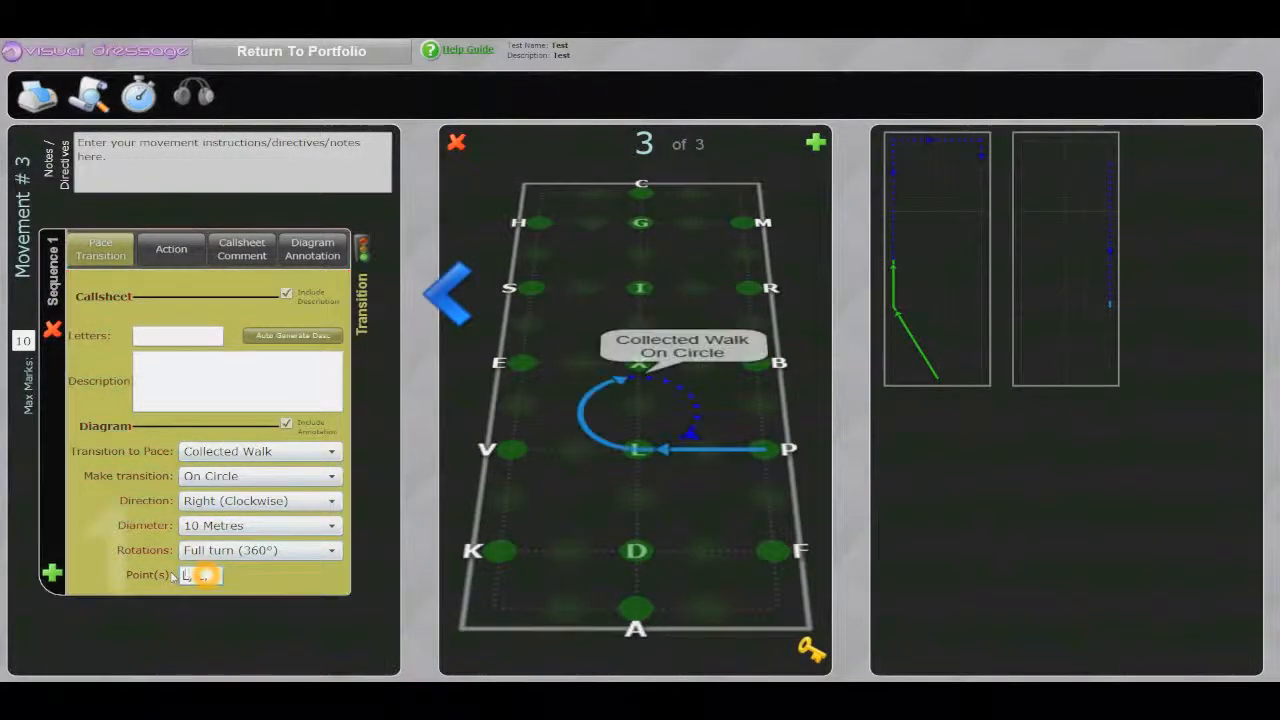
# Examine the path from P to L on the arena diagram and where the Collected Walk transition falls on the circle.
pyautogui.click(718, 392)
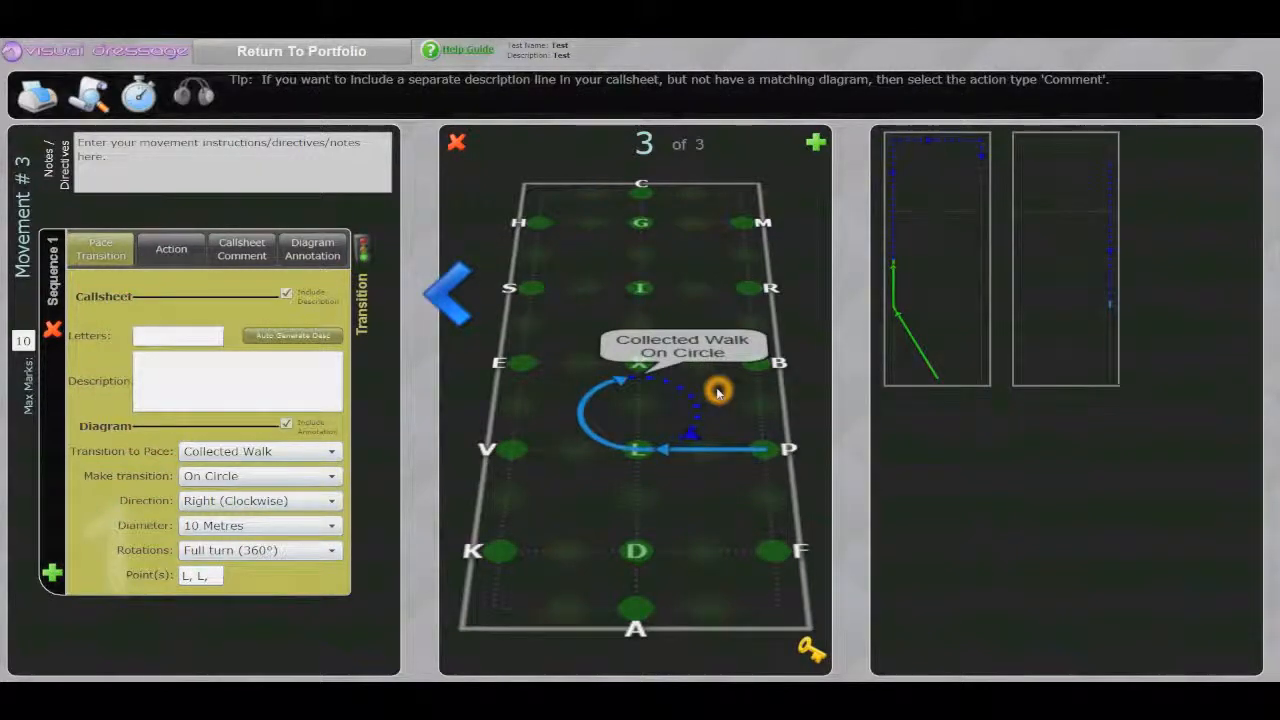
pyautogui.click(447, 444)
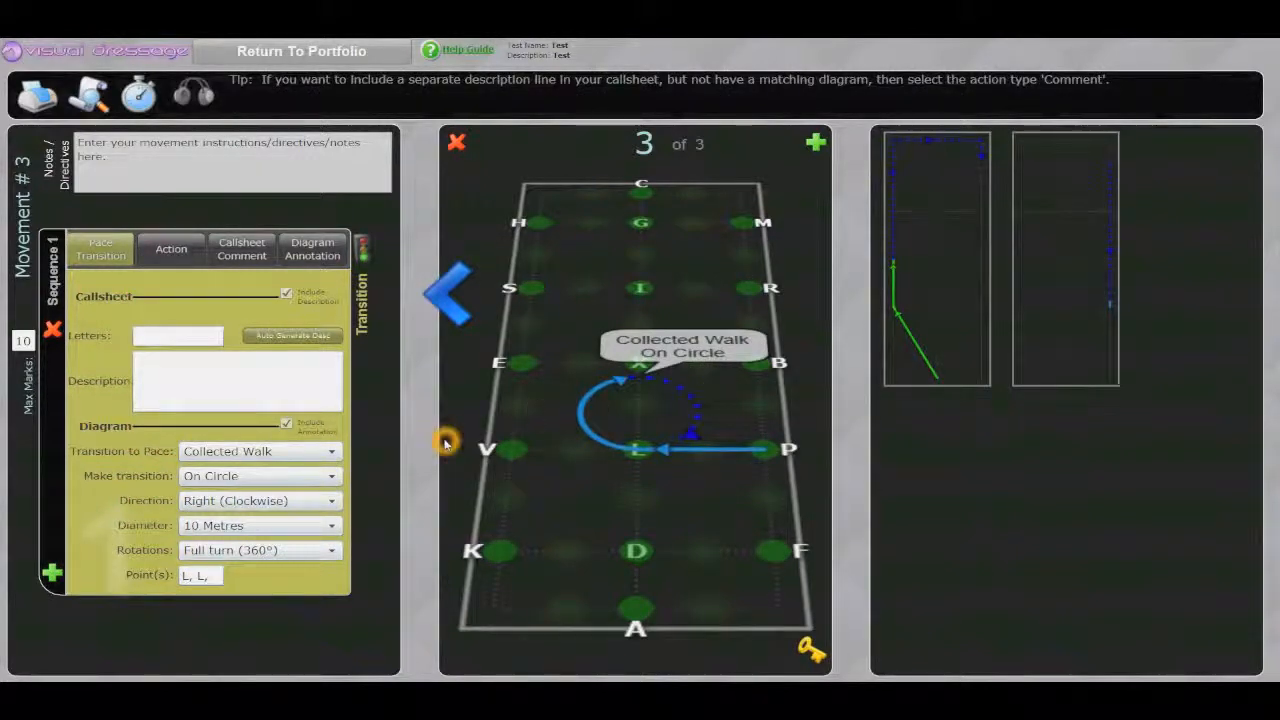
pyautogui.click(664, 448)
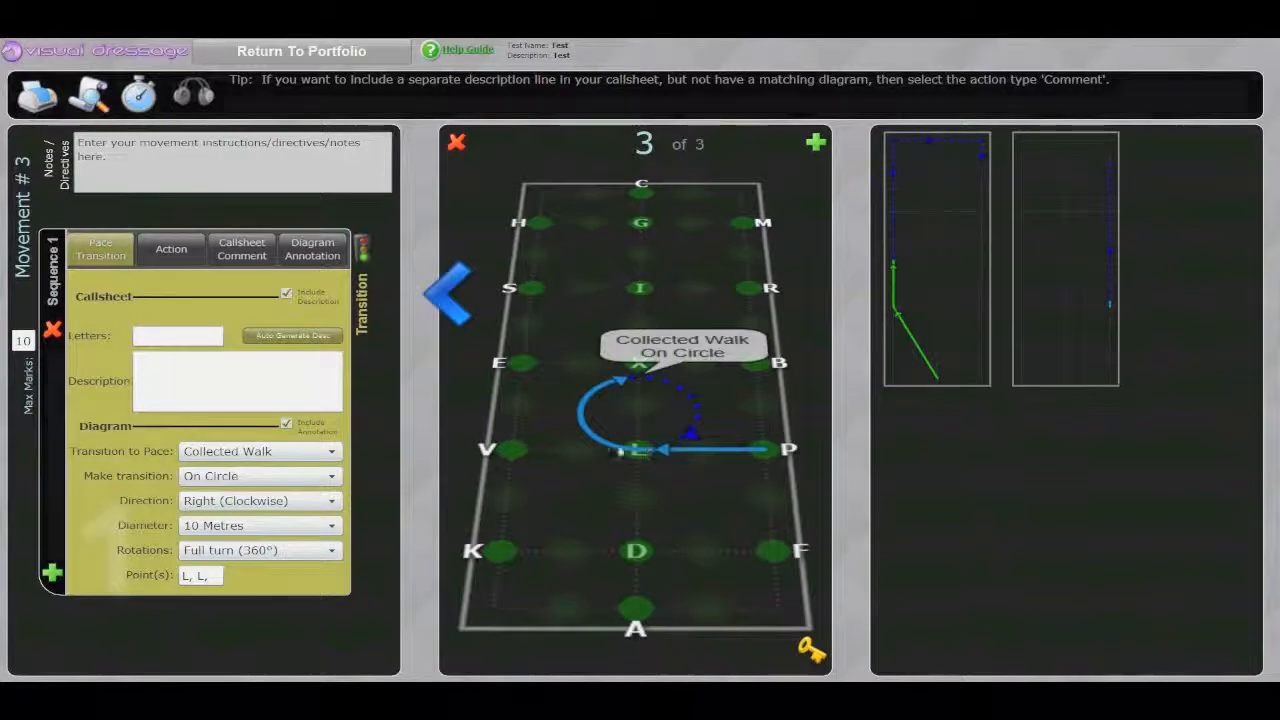
pyautogui.click(645, 368)
pyautogui.click(636, 446)
pyautogui.click(637, 378)
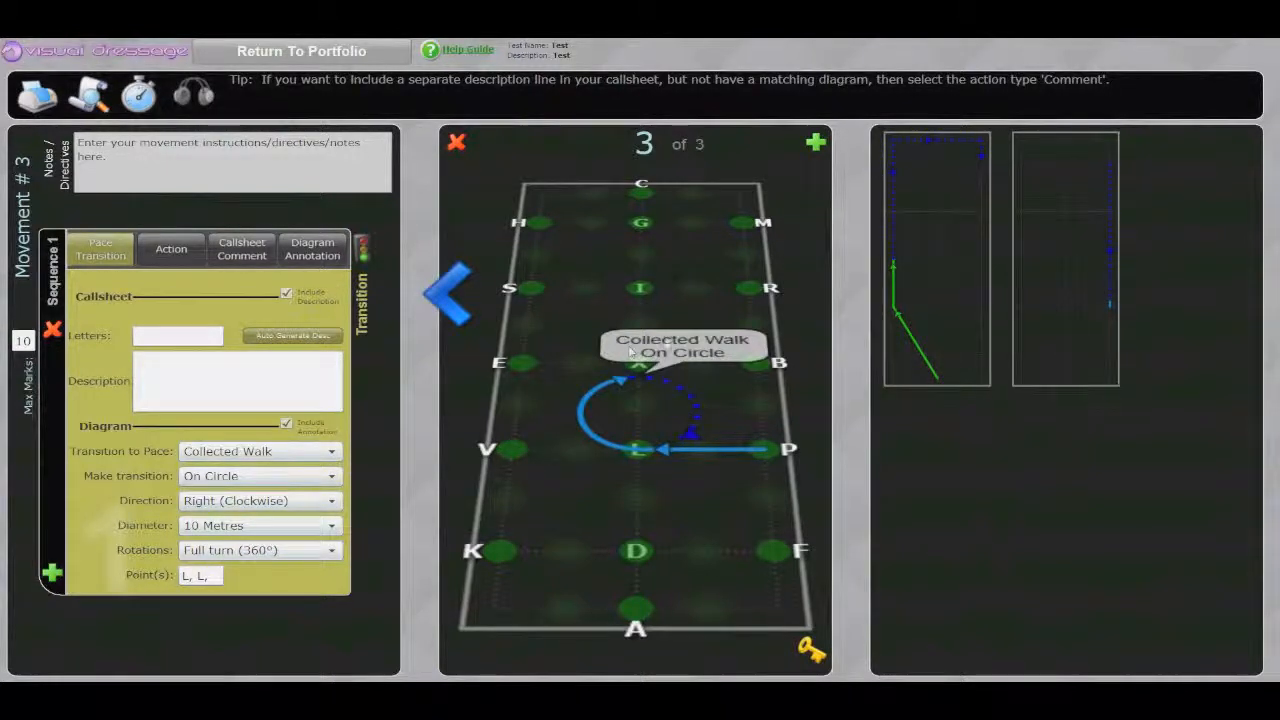
pyautogui.click(621, 342)
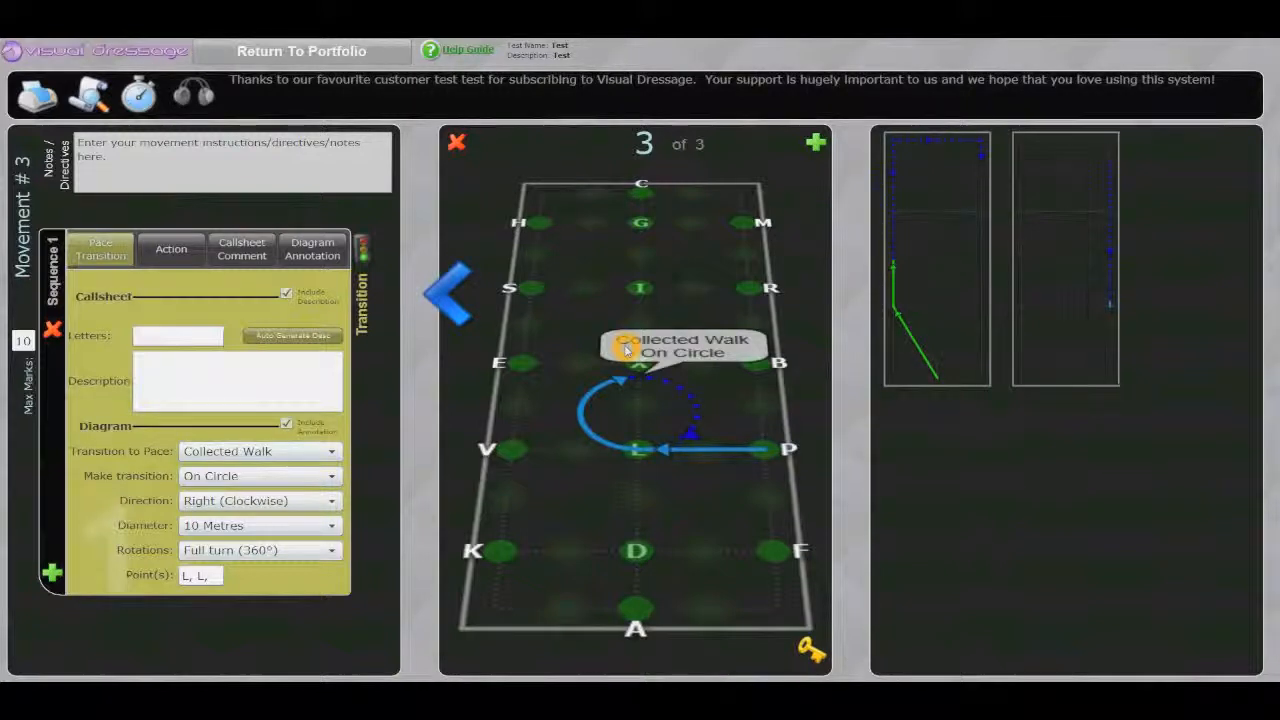
# Insert a second sequence in the third movement as an action that proceeds to point V.
pyautogui.moveTo(160, 628)
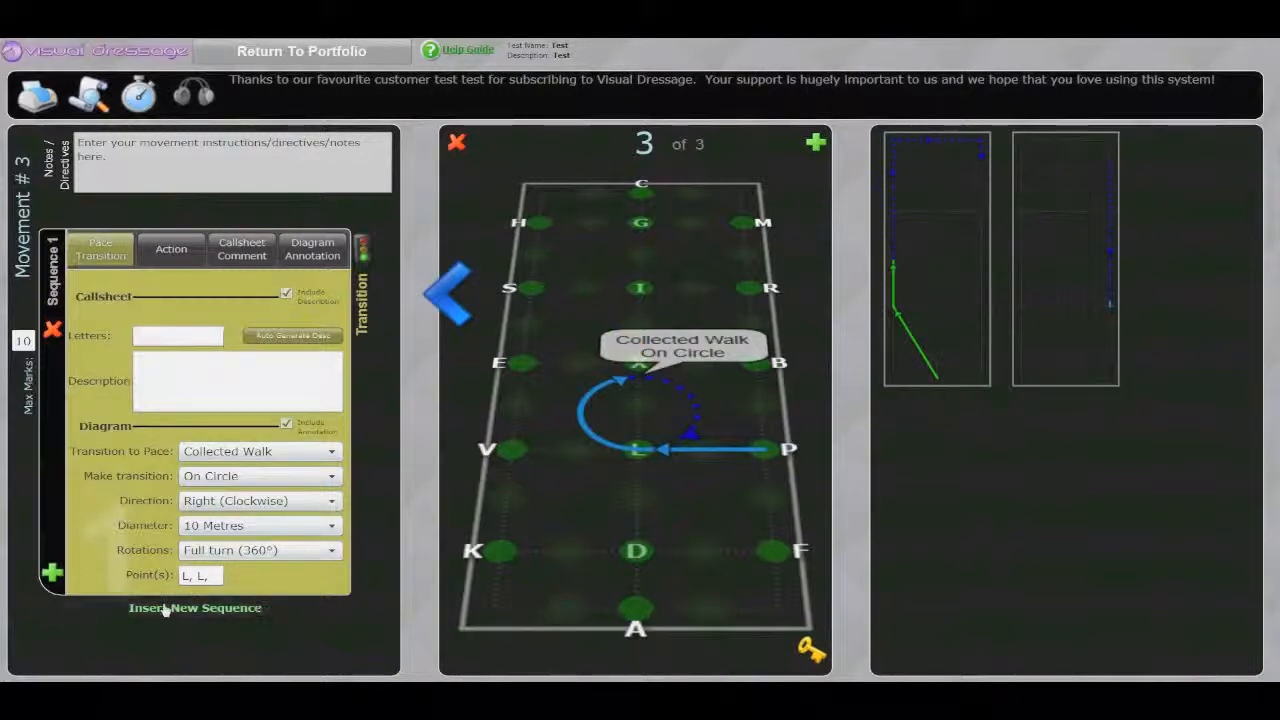
pyautogui.click(197, 608)
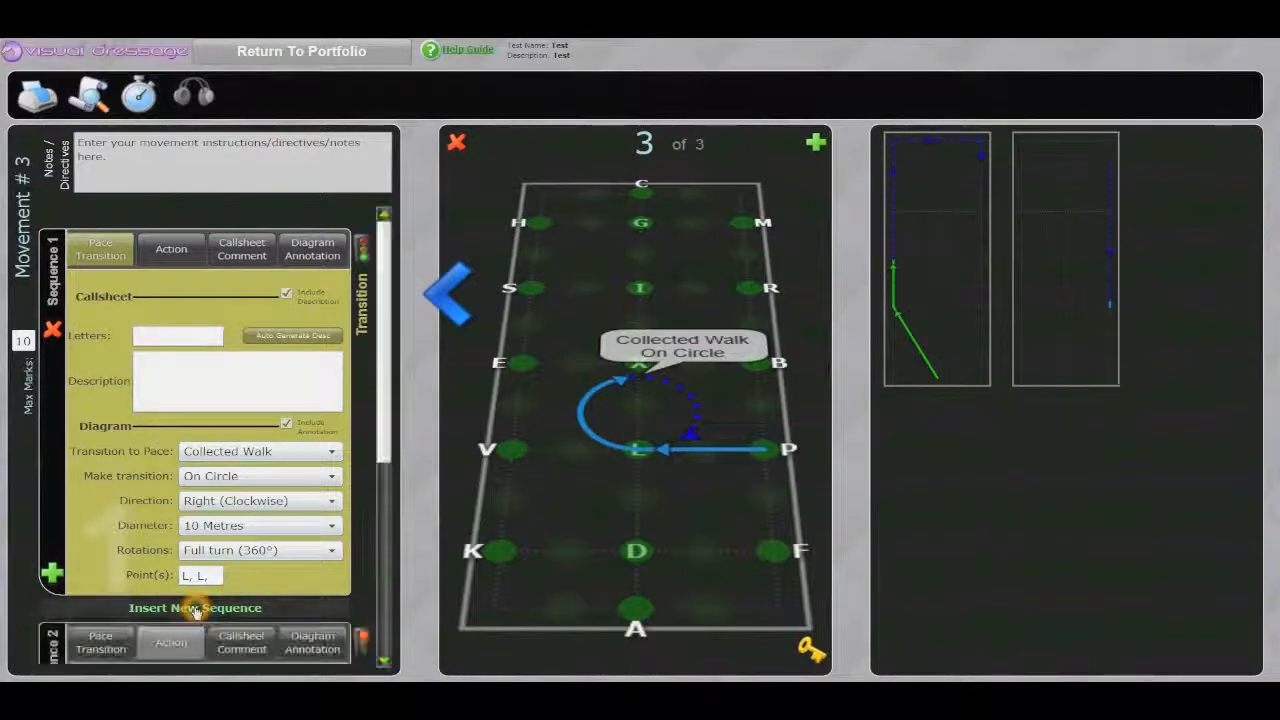
pyautogui.scroll(-2, 384, 390)
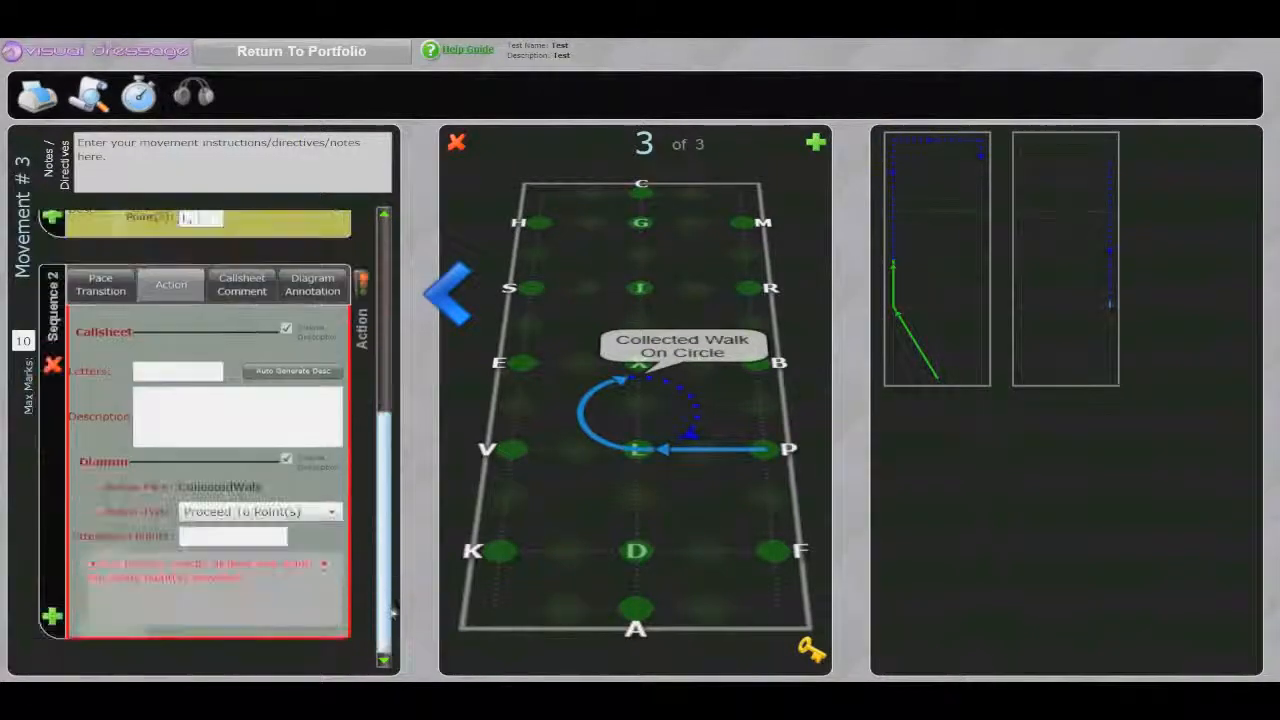
pyautogui.click(217, 537)
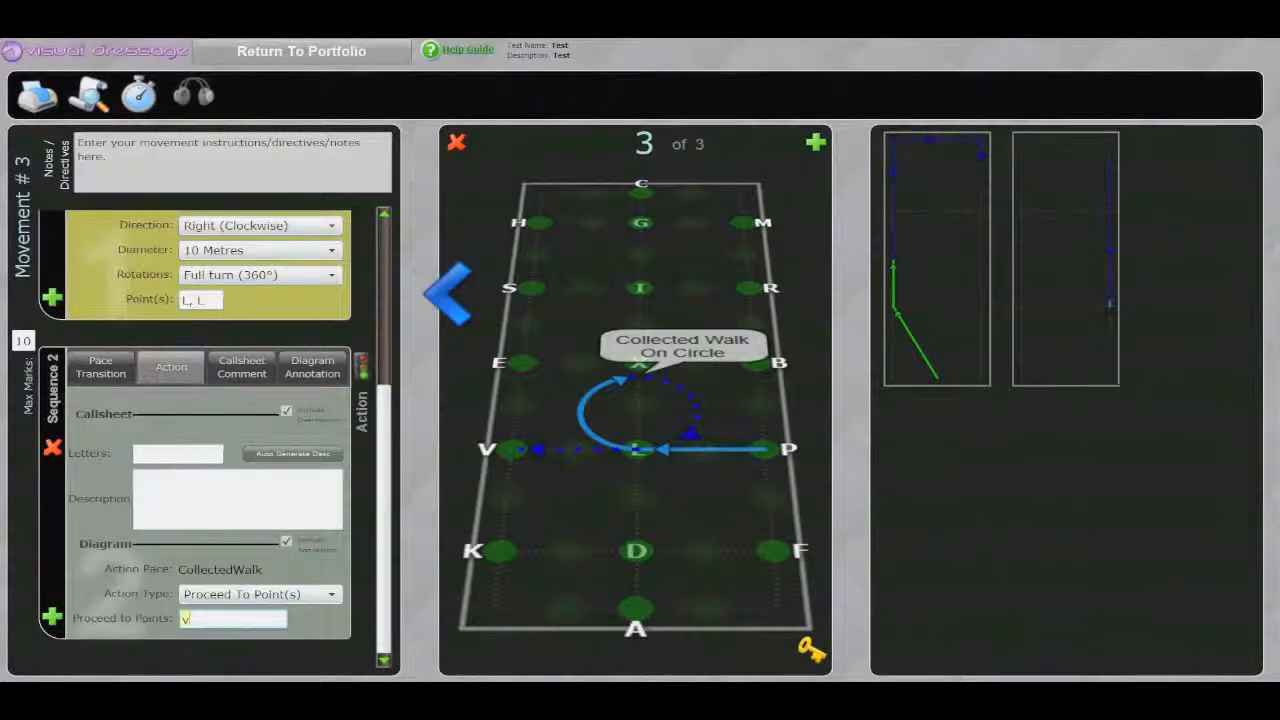